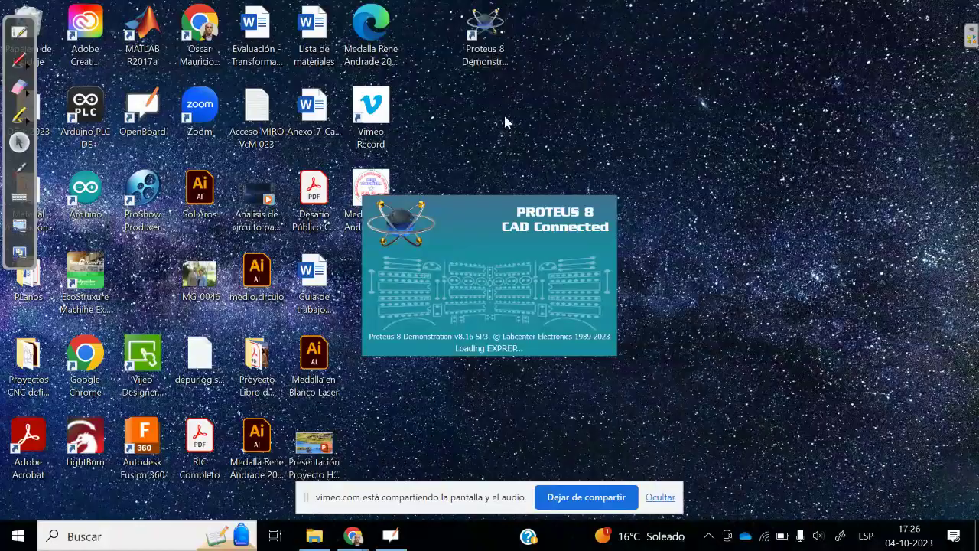
pyautogui.click(28, 34)
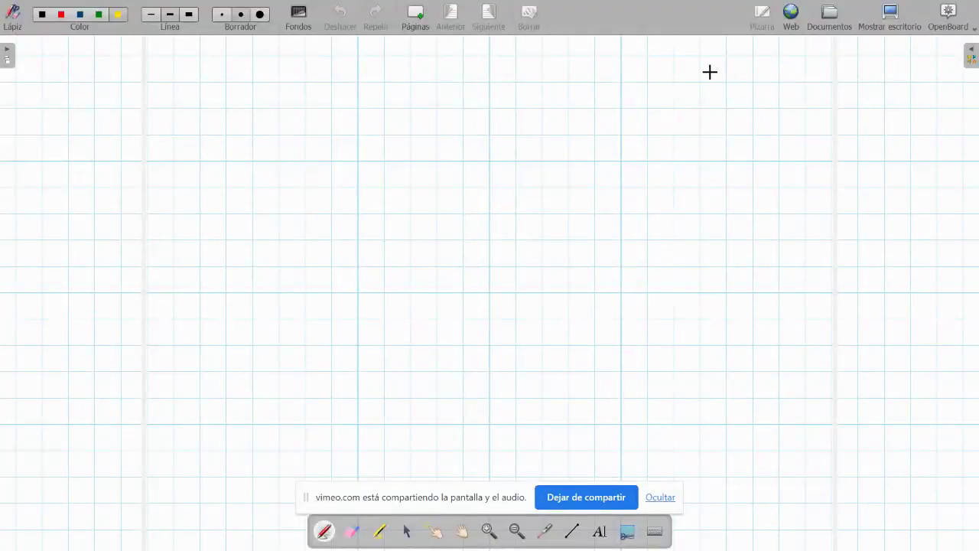
pyautogui.click(823, 23)
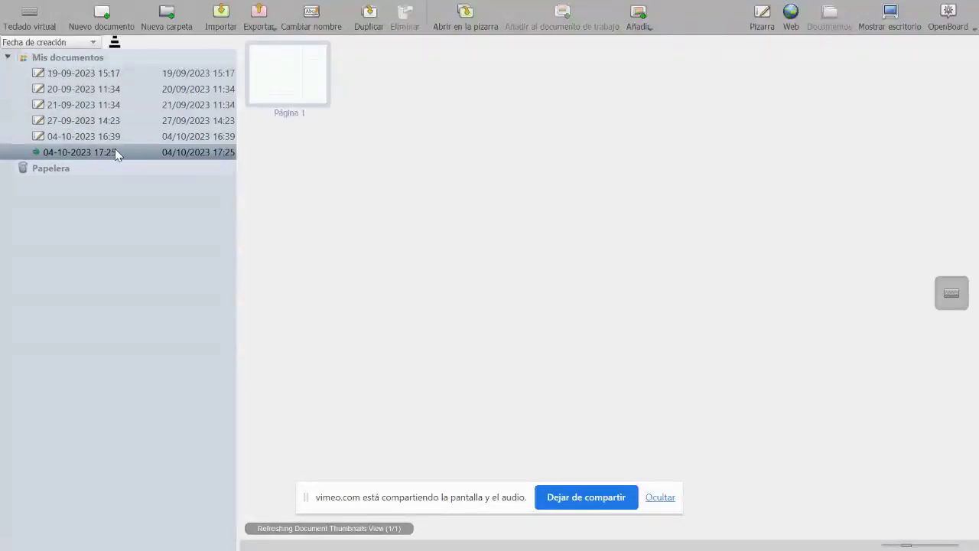
pyautogui.click(83, 138)
pyautogui.click(81, 136)
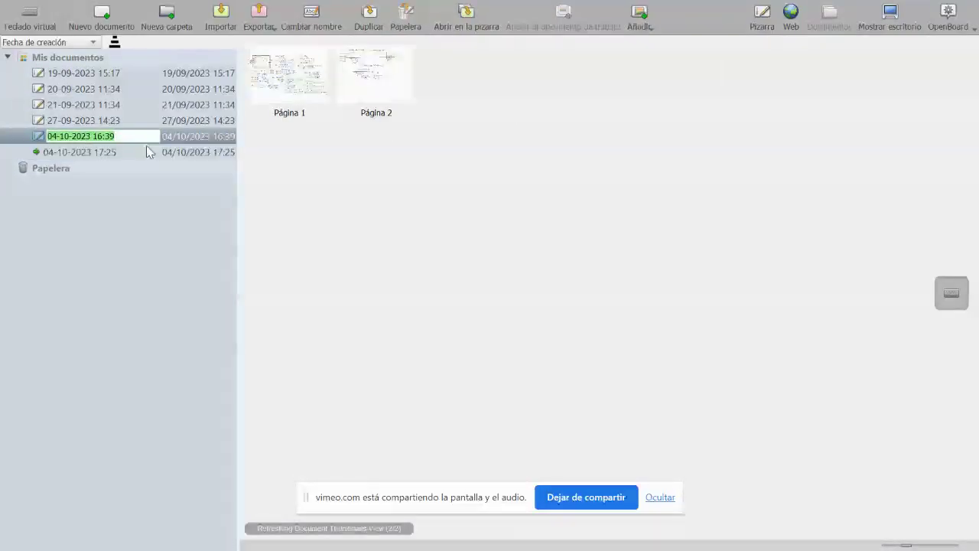
pyautogui.doubleClick(283, 87)
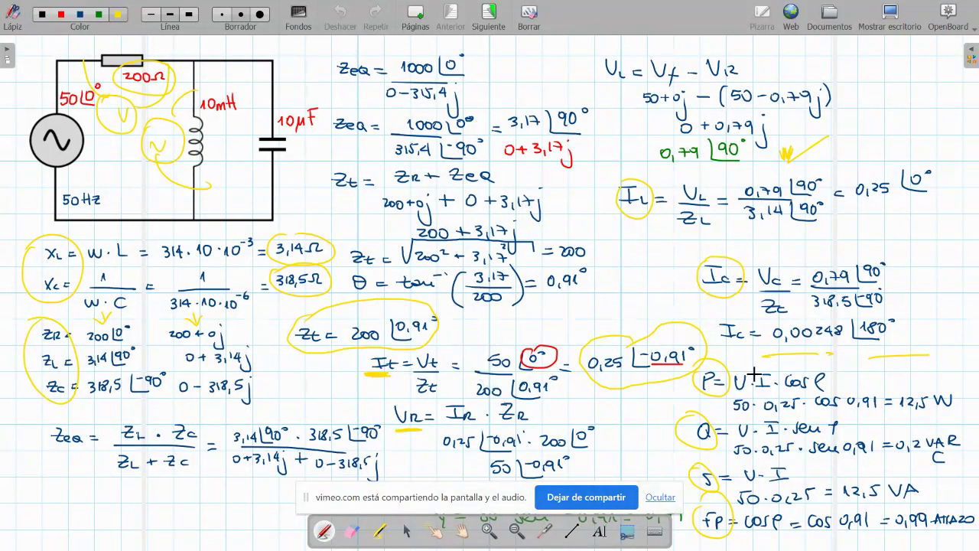
# - Review the exercise's second page with the power triangle, go back to the first page, and return to the desktop
pyautogui.click(488, 17)
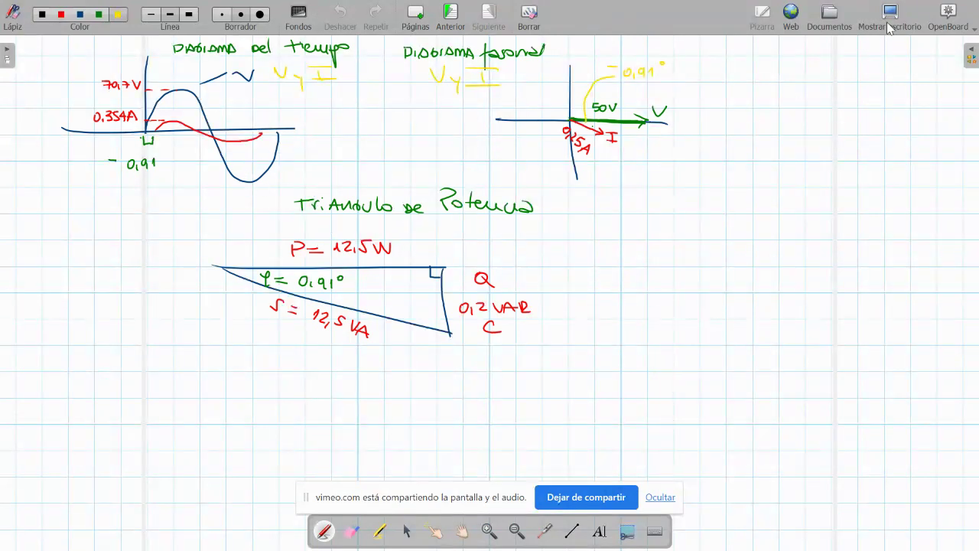
pyautogui.click(452, 26)
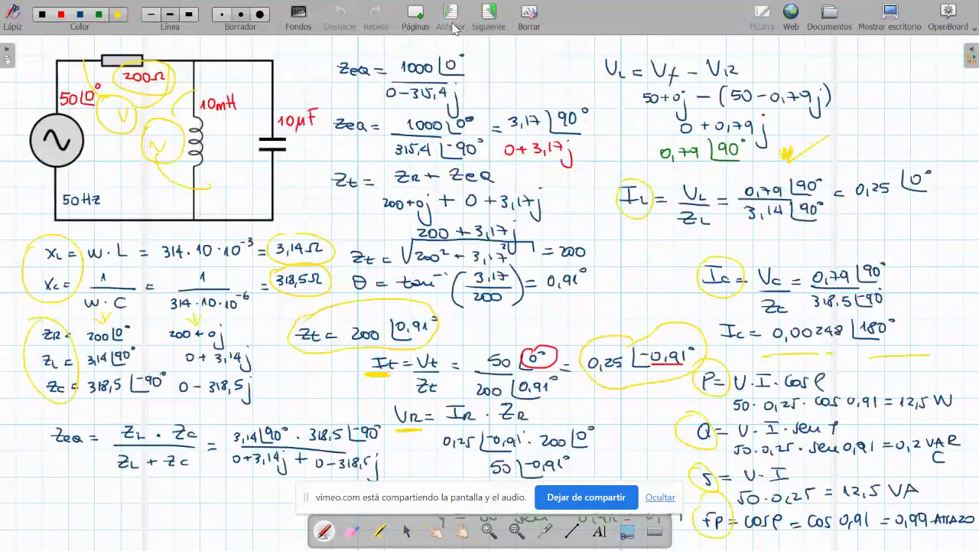
pyautogui.click(891, 17)
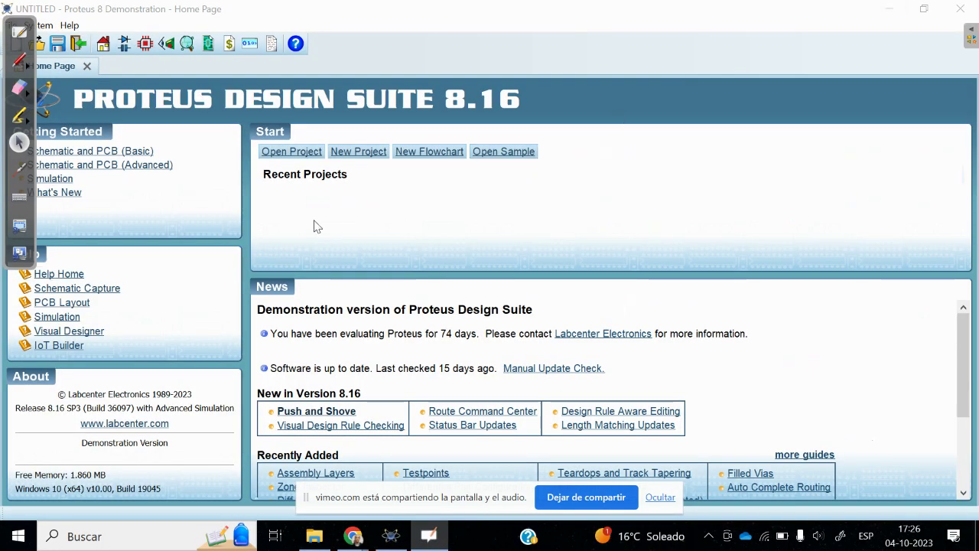
# - Create a Proteus project as New Project.pdsprj with the default schematic, no PCB layout and no firmware, and move the OpenBoard toolbar aside
pyautogui.click(372, 153)
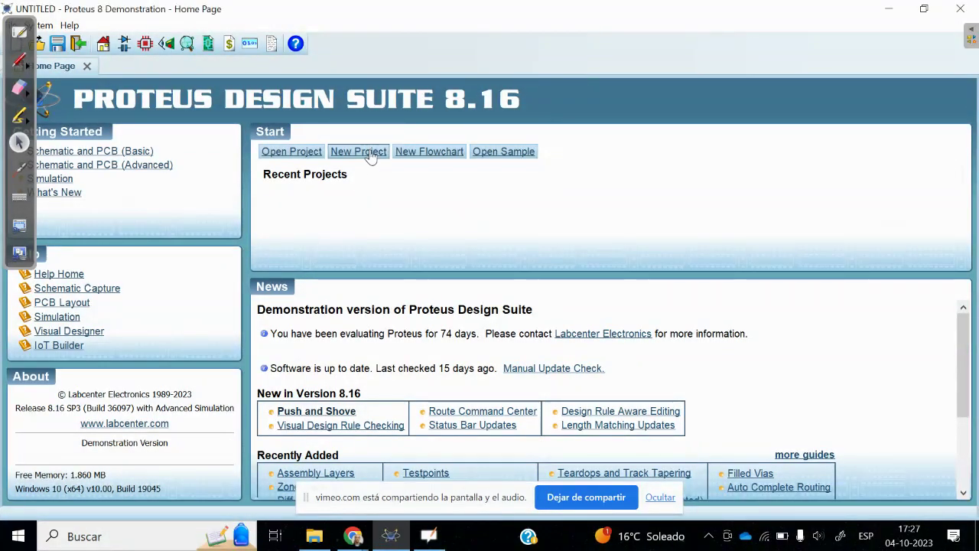
pyautogui.click(372, 153)
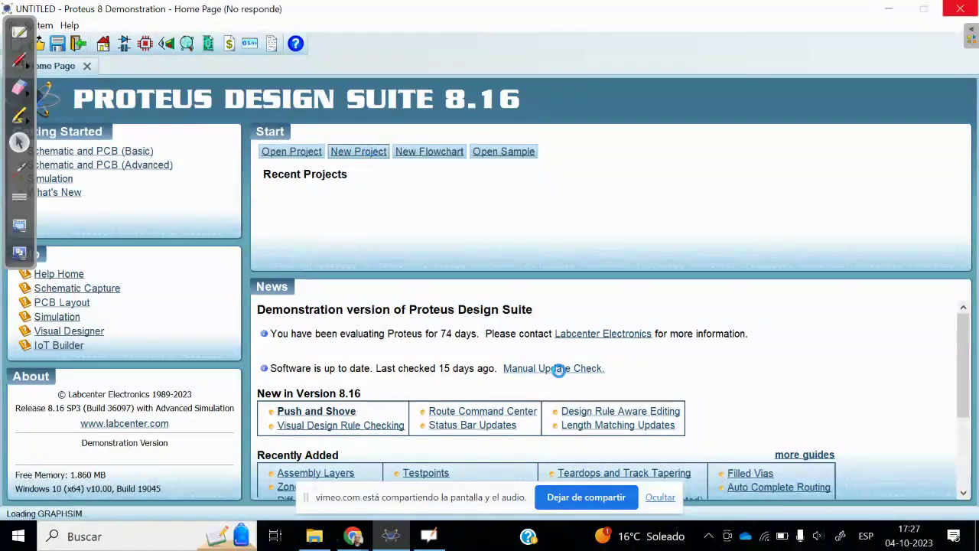
pyautogui.click(660, 498)
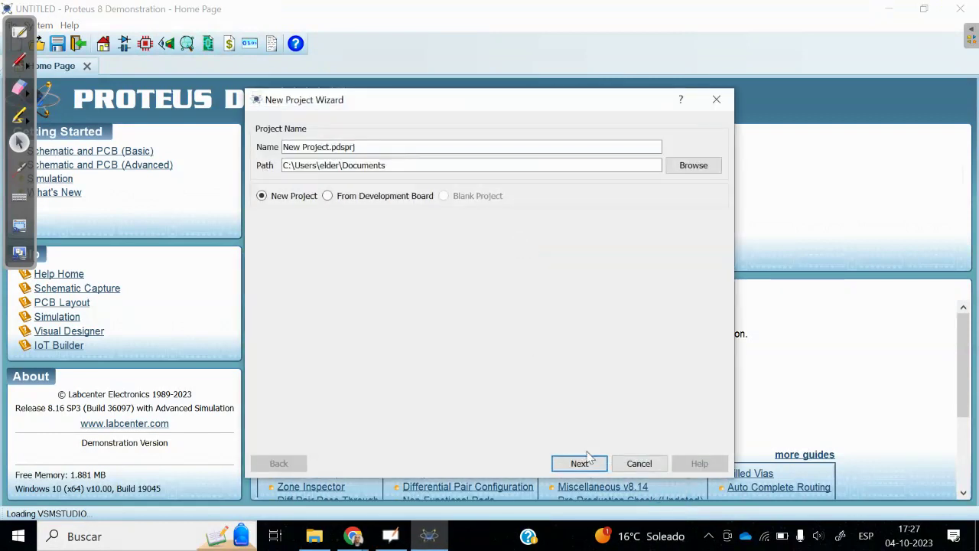
pyautogui.click(582, 464)
pyautogui.click(579, 464)
pyautogui.click(579, 465)
pyautogui.click(579, 464)
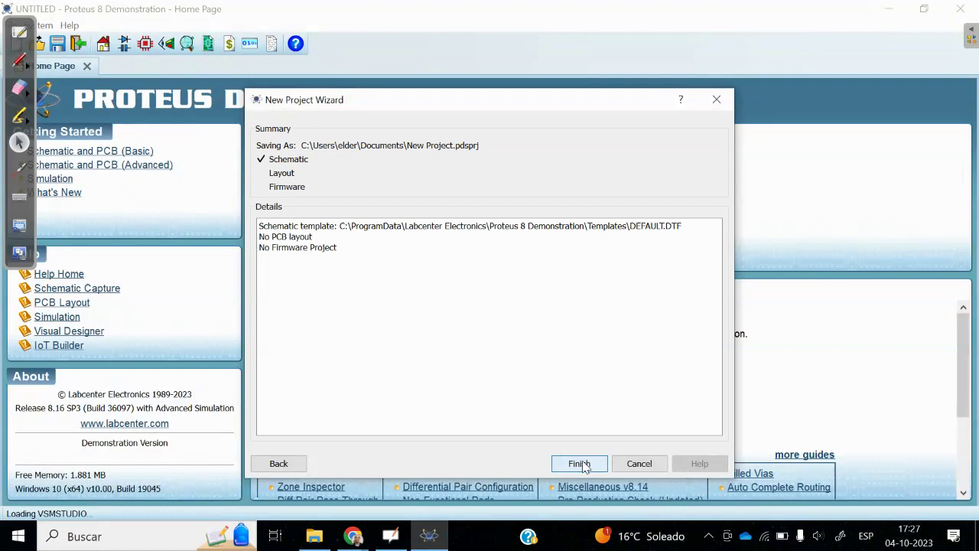
pyautogui.click(579, 464)
pyautogui.moveTo(7, 25)
pyautogui.mouseDown()
pyautogui.moveTo(9, 304)
pyautogui.moveTo(921, 245)
pyautogui.moveTo(962, 212)
pyautogui.mouseUp()
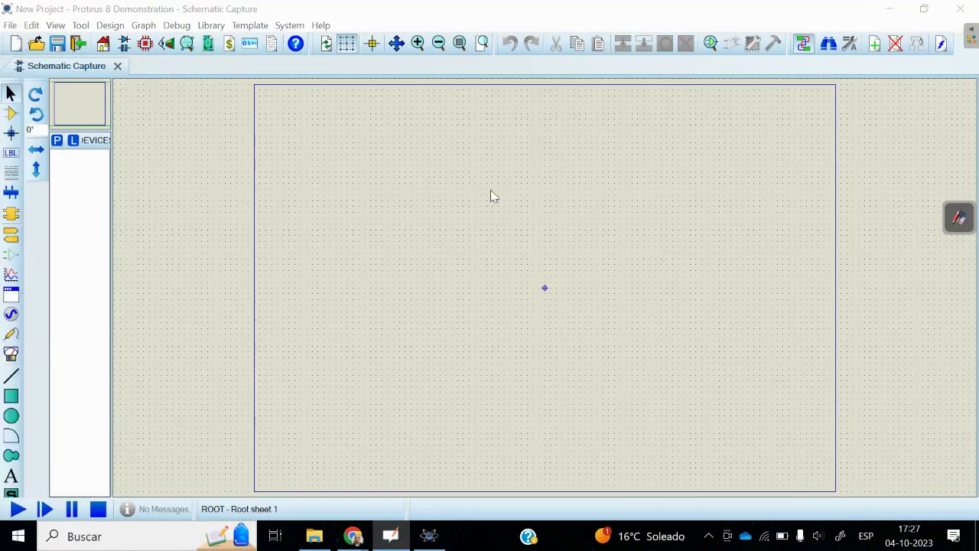
# - Add the generic resistor RES and the non-electrolytic capacitor CAP from the parts library to the device list
pyautogui.click(57, 141)
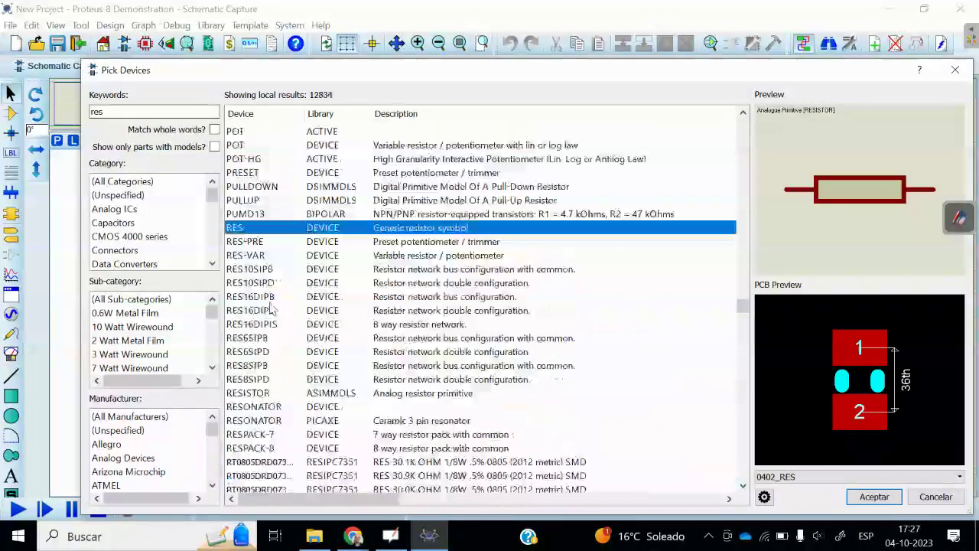
pyautogui.doubleClick(114, 112)
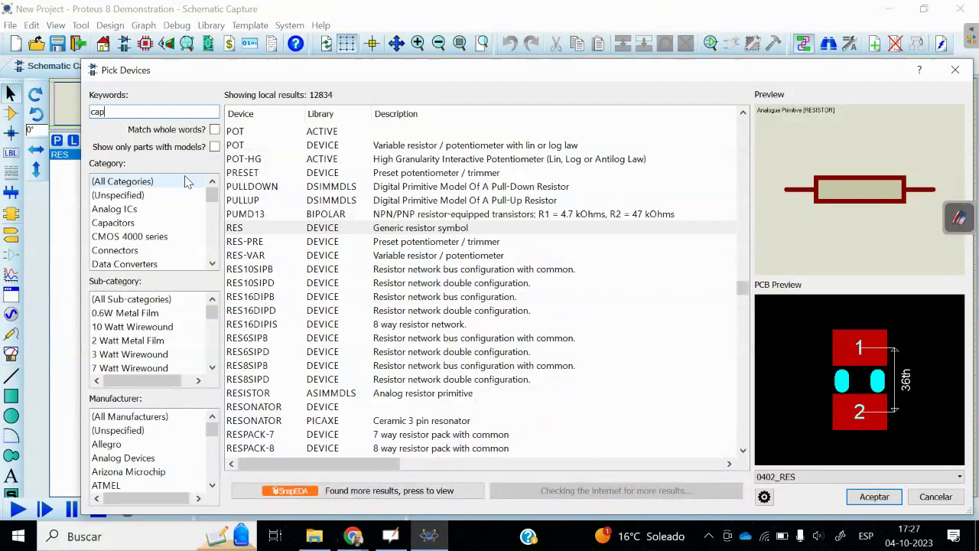
pyautogui.scroll(-5, 242, 260)
pyautogui.doubleClick(241, 258)
# - Add the ALTERNATOR AC voltage source and the REALIND real inductor to the device list, and finish picking devices
pyautogui.doubleClick(122, 112)
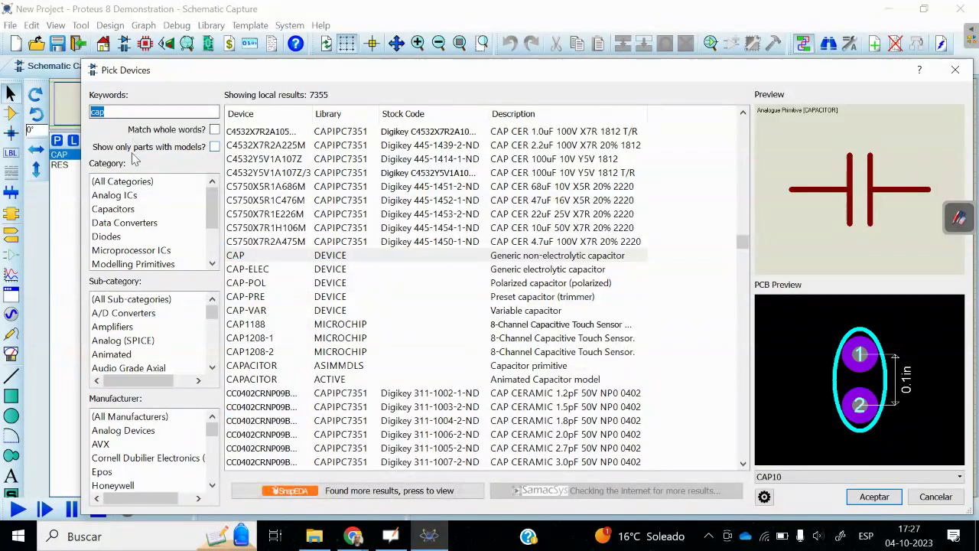
pyautogui.write('alternato')
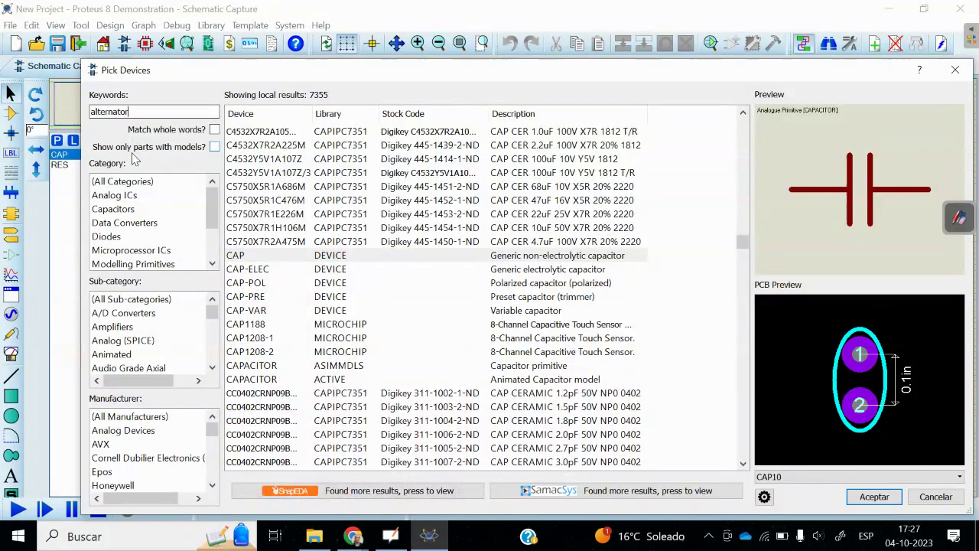
pyautogui.write('r')
pyautogui.click(252, 151)
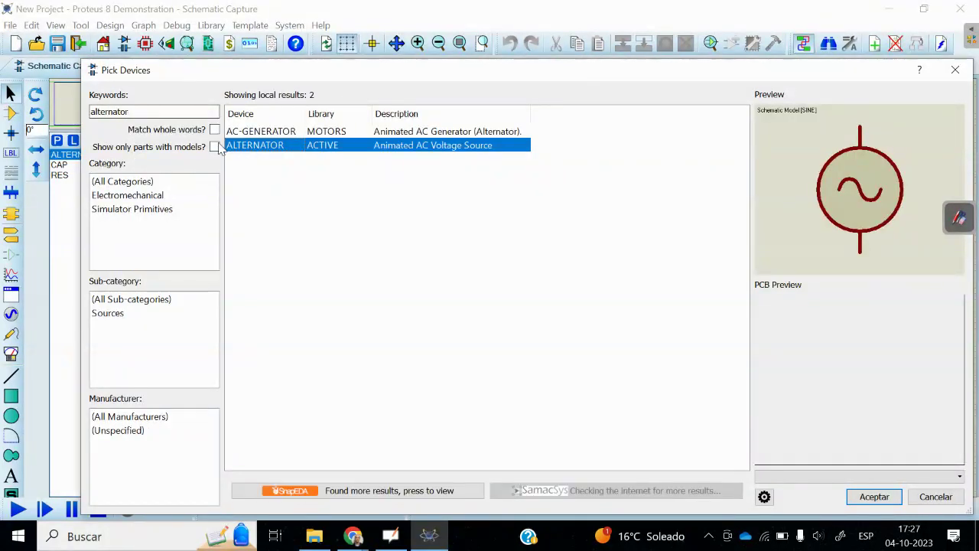
pyautogui.doubleClick(137, 112)
pyautogui.write('realind')
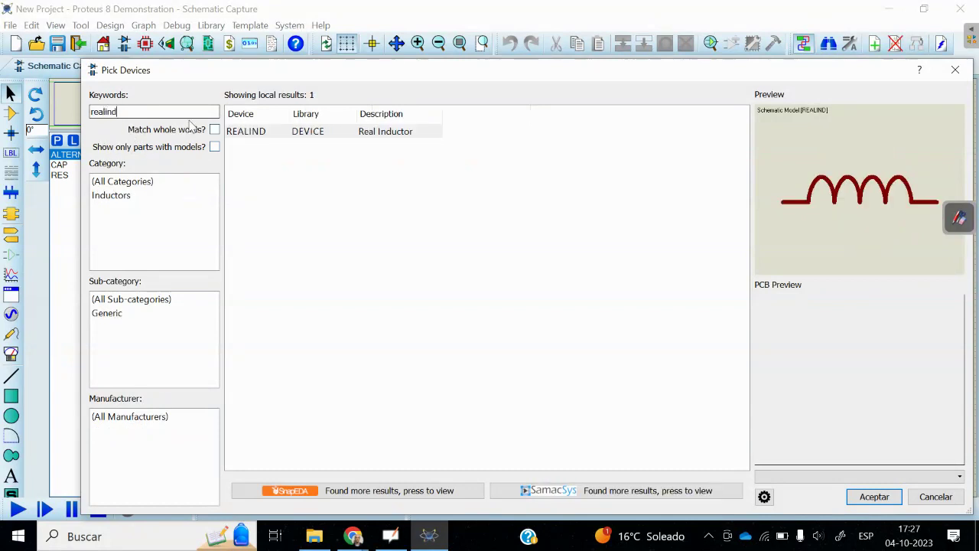
pyautogui.doubleClick(246, 134)
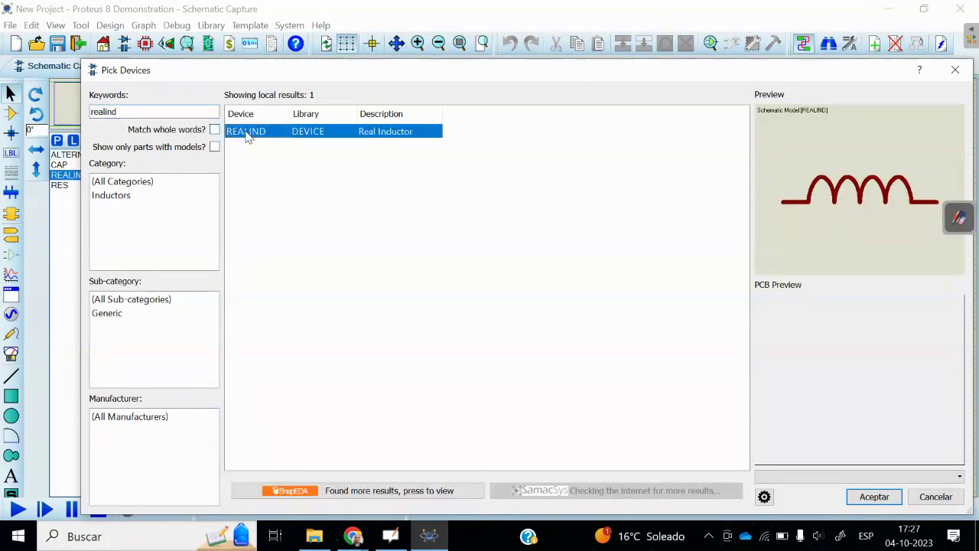
pyautogui.click(955, 69)
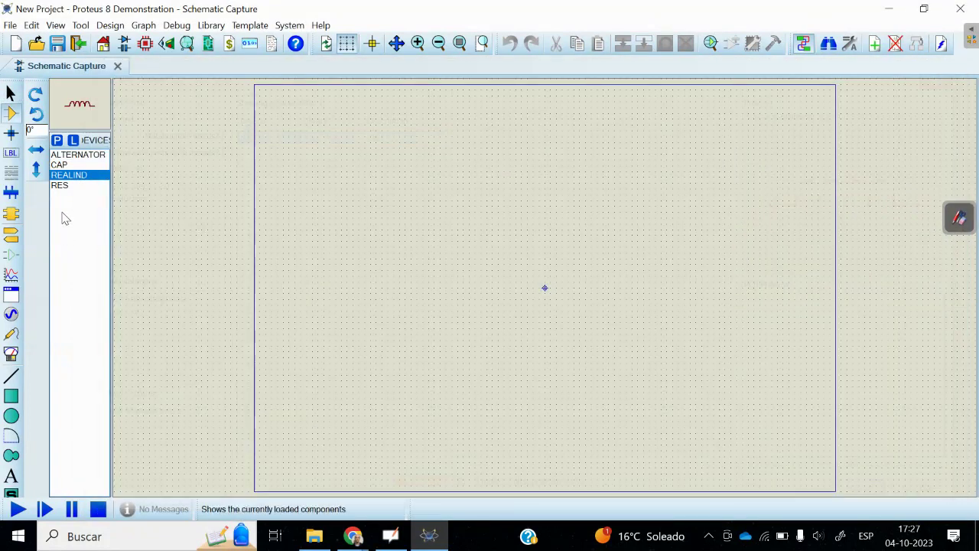
# - Place the alternator on the schematic and a horizontal resistor above and to the right of it
pyautogui.click(71, 155)
pyautogui.click(353, 196)
pyautogui.scroll(3, 546, 280)
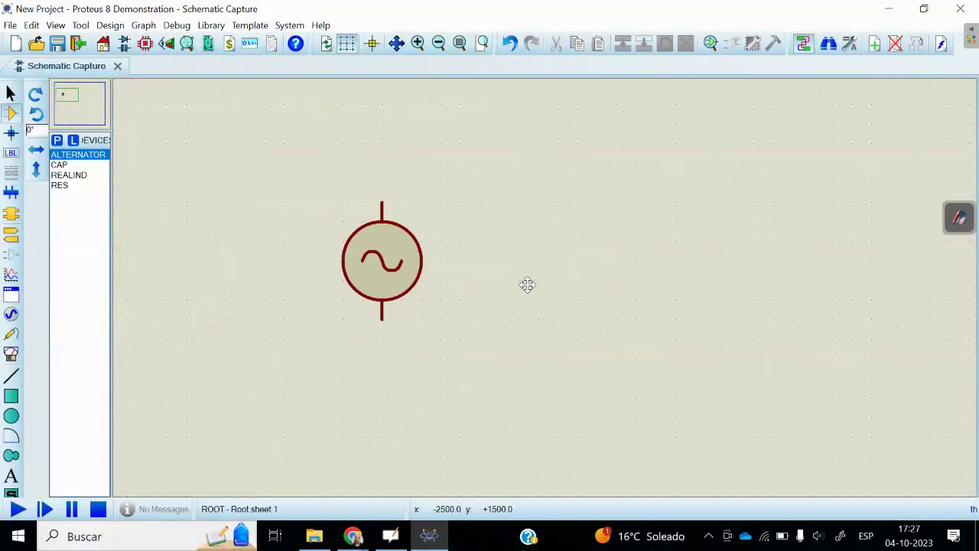
pyautogui.click(61, 186)
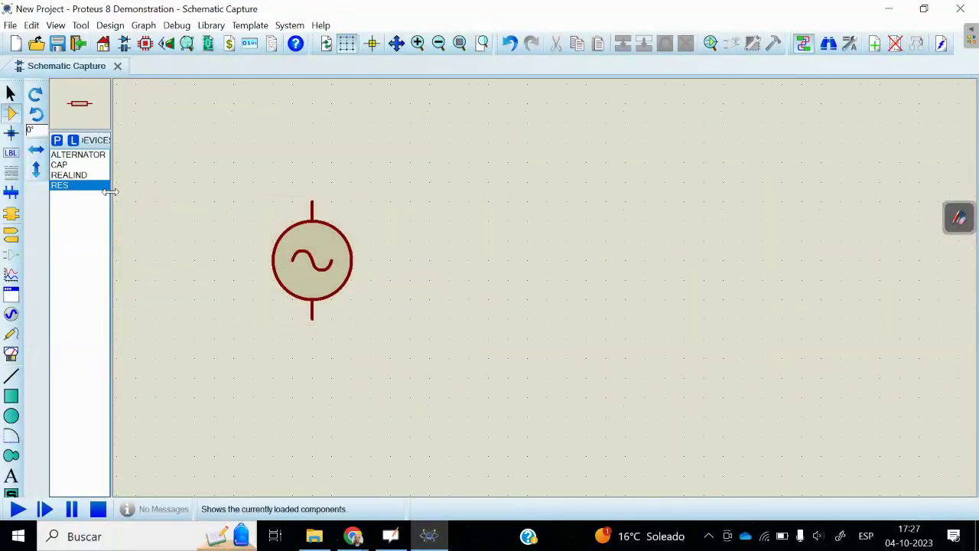
pyautogui.click(456, 159)
pyautogui.click(517, 143)
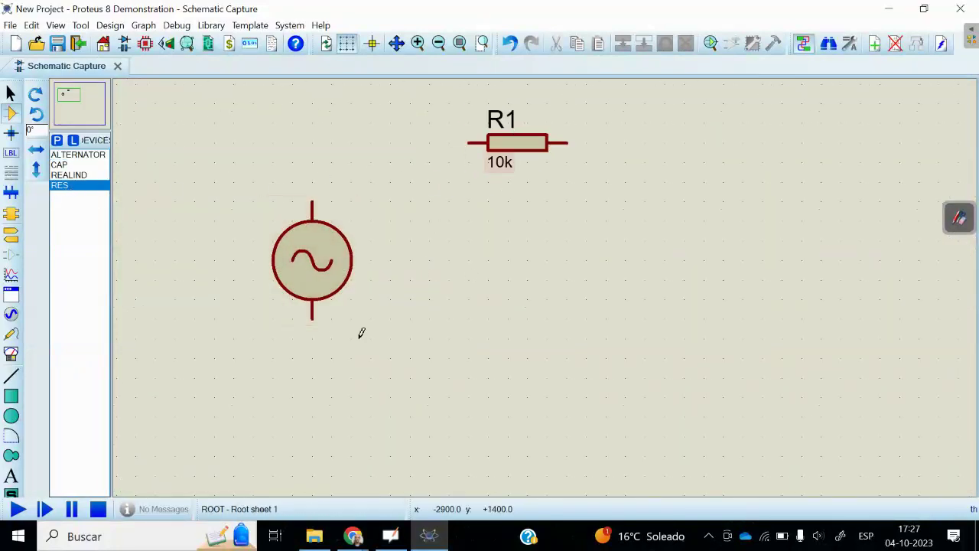
# - Check the hand-drawn circuit on the OpenBoard whiteboard for the component arrangement, and return to the schematic
pyautogui.click(959, 217)
pyautogui.click(921, 162)
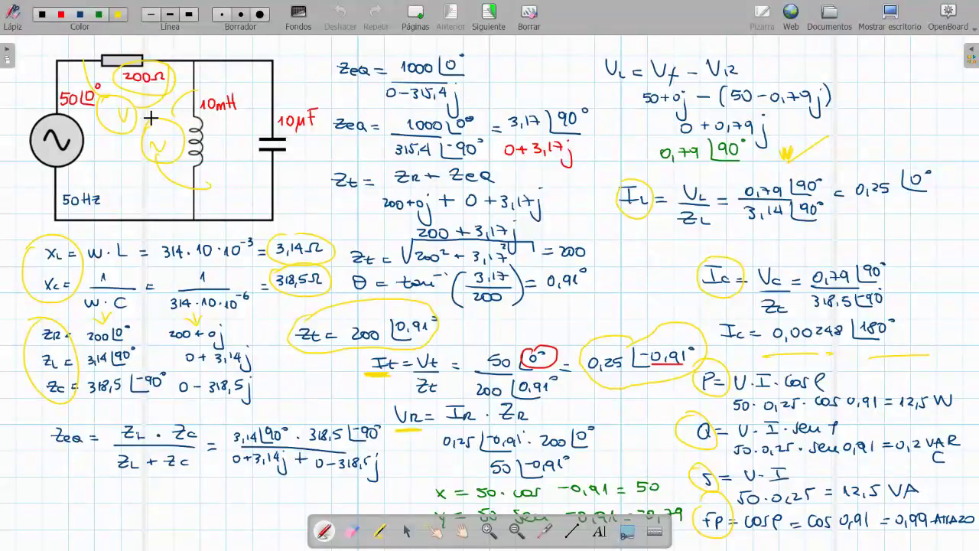
pyautogui.click(892, 19)
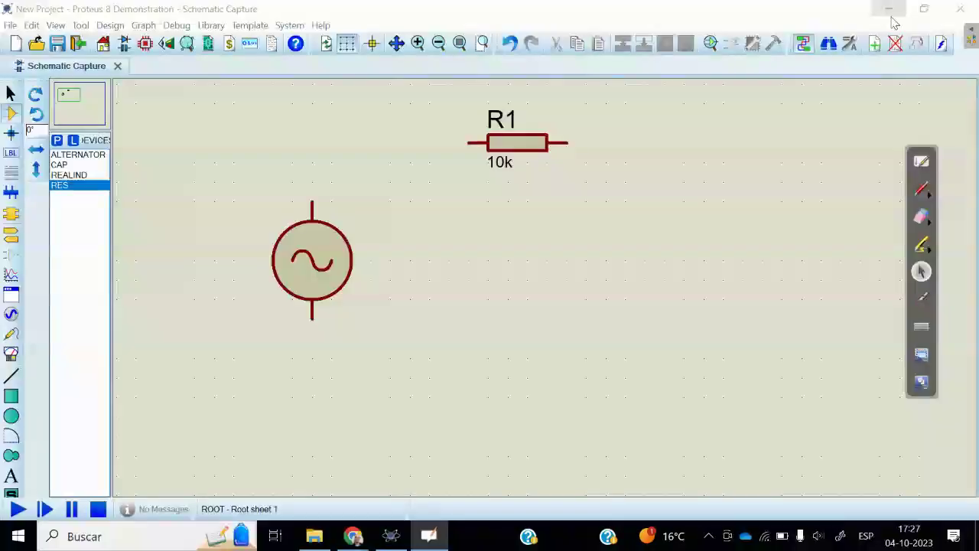
# - Place a REALIND inductor rotated to -90° right of the resistor and a CAP capacitor beyond it, and collapse the OpenBoard toolbar
pyautogui.click(73, 175)
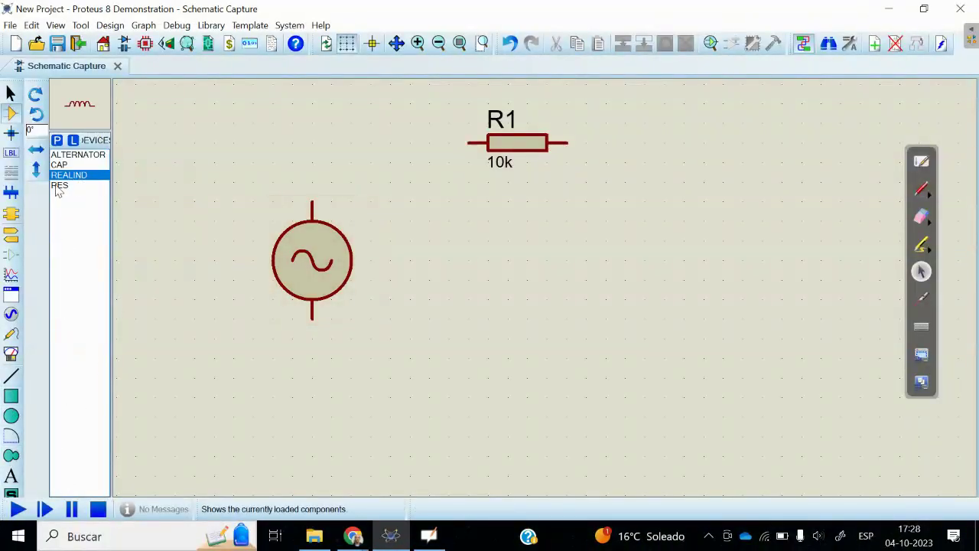
pyautogui.click(34, 93)
pyautogui.click(673, 261)
pyautogui.click(714, 280)
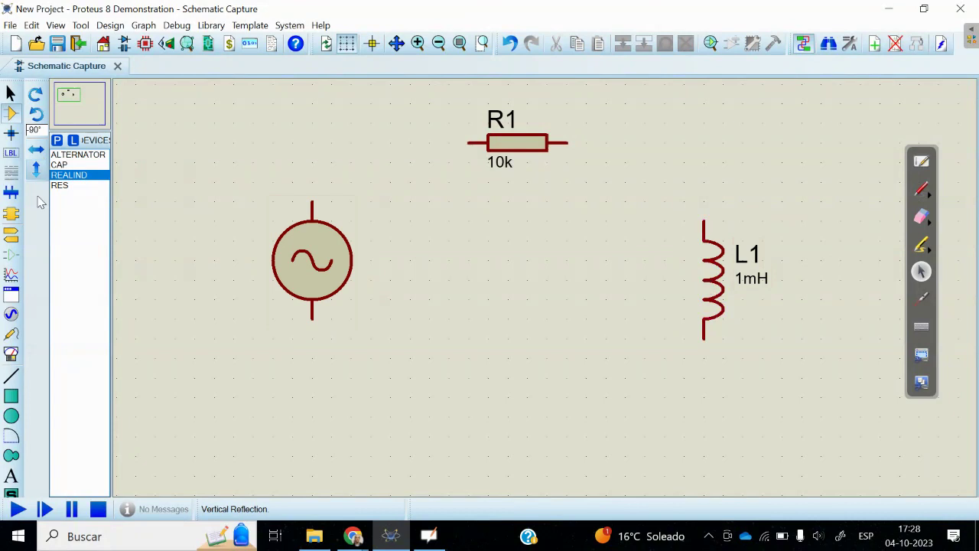
pyautogui.click(63, 165)
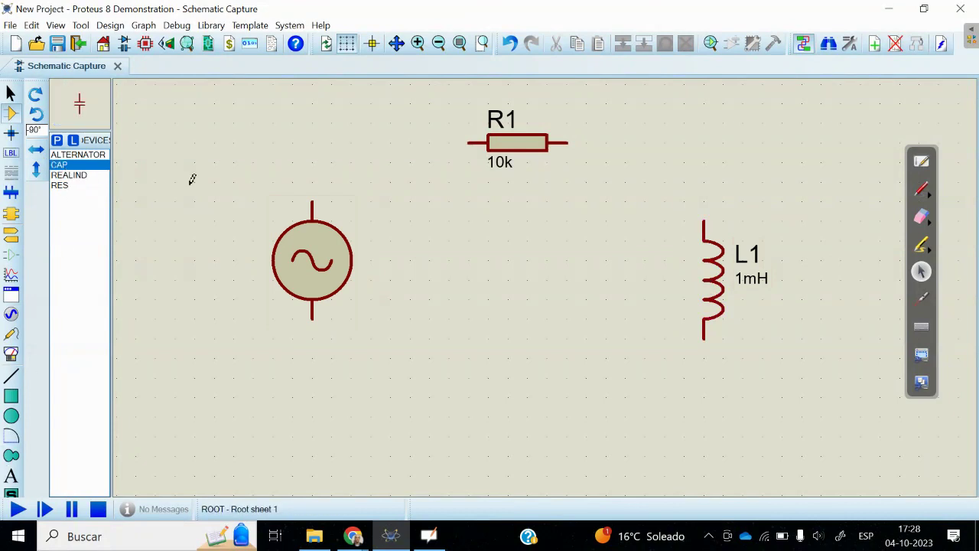
pyautogui.click(869, 281)
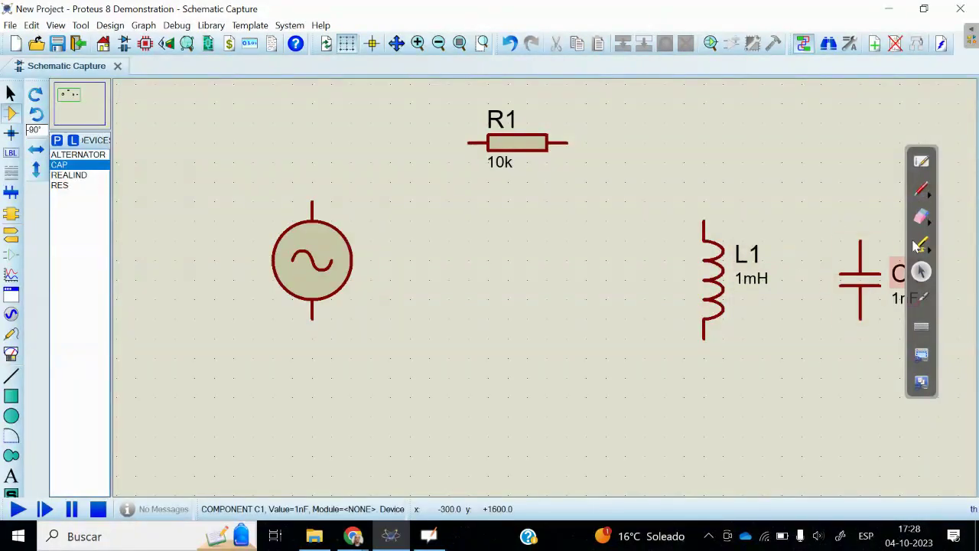
pyautogui.click(915, 159)
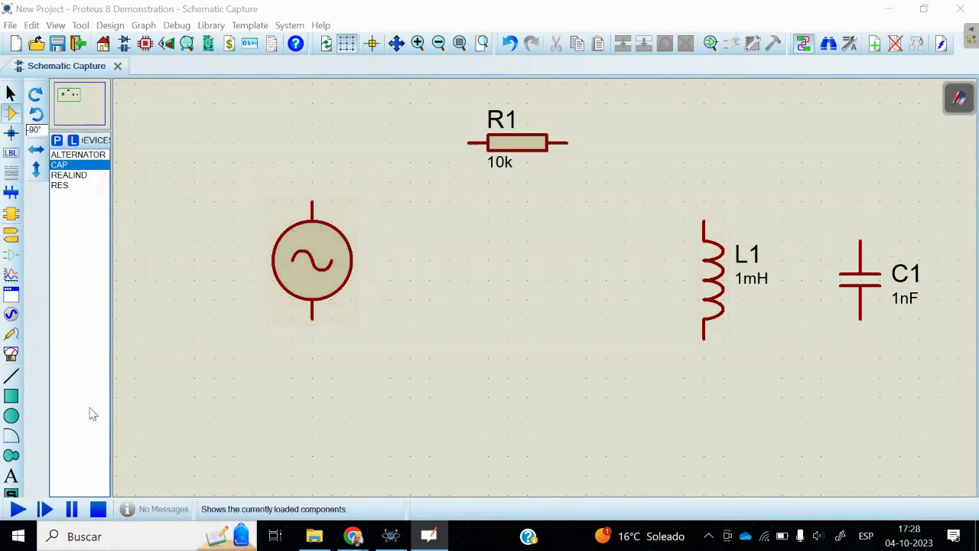
# - Place upright AC voltmeters beside the alternator, inductor and capacitor, and one rotated to -90° above the resistor
pyautogui.click(12, 355)
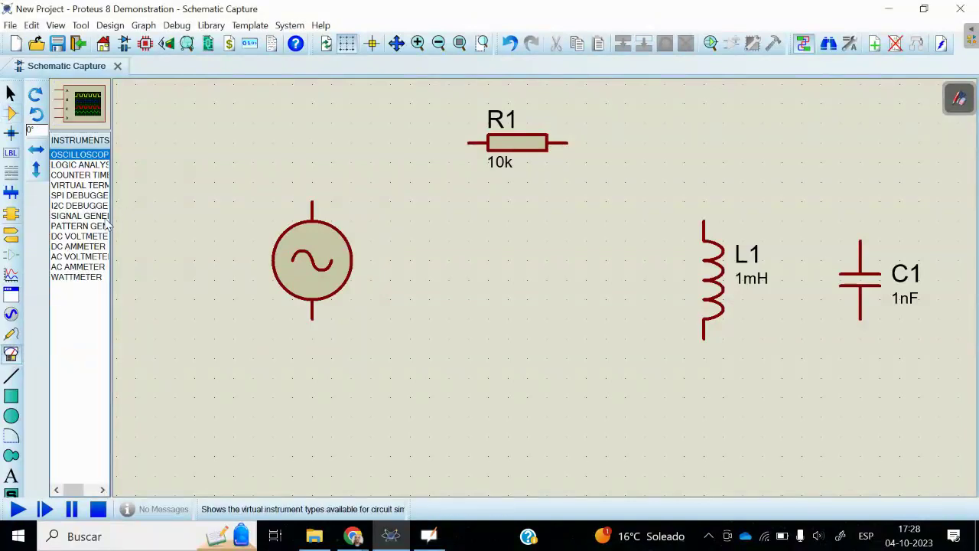
pyautogui.moveTo(113, 219); pyautogui.dragTo(160, 220)
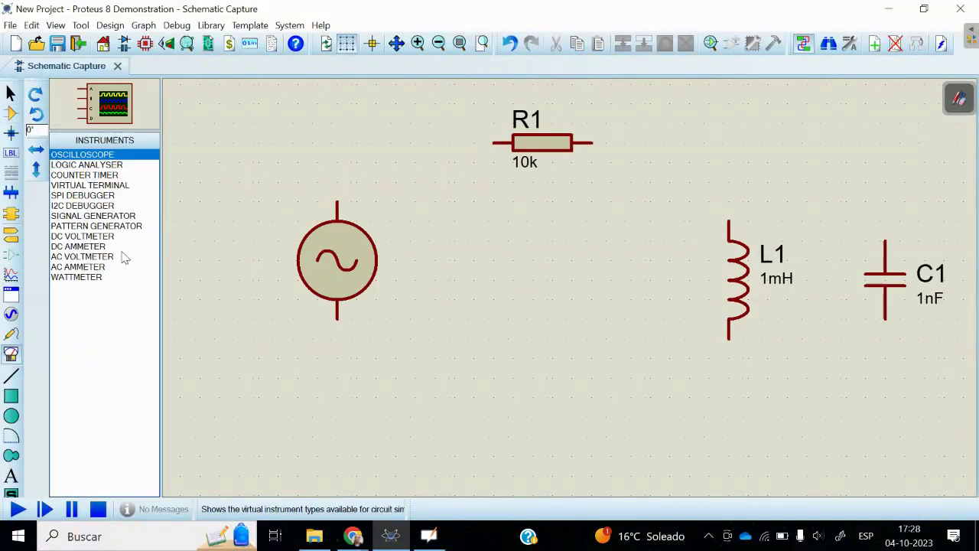
pyautogui.click(77, 257)
pyautogui.click(435, 279)
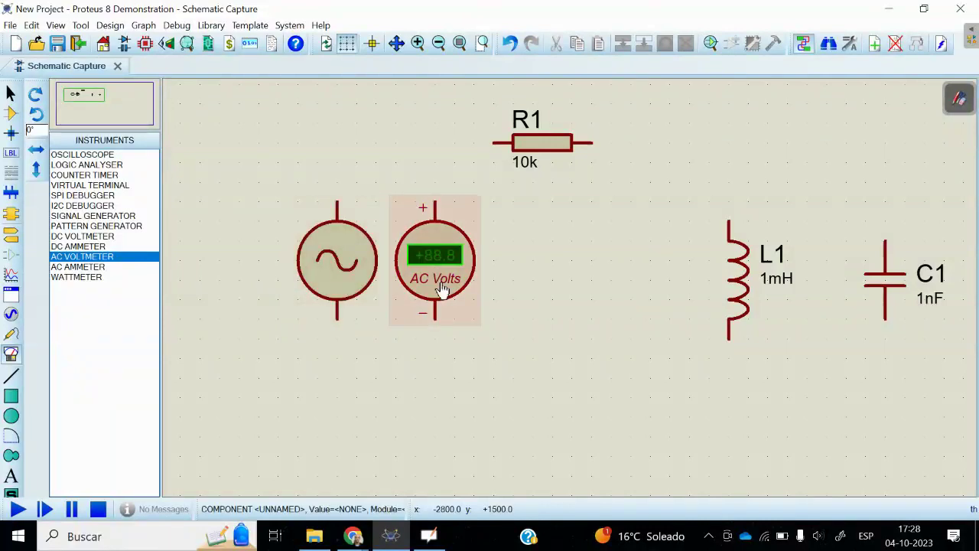
pyautogui.click(665, 284)
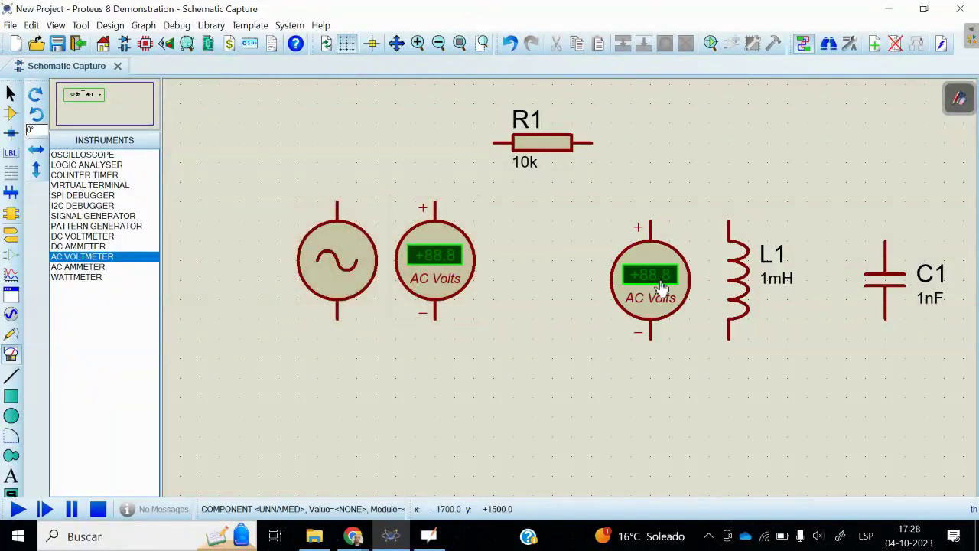
pyautogui.scroll(-2, 772, 373)
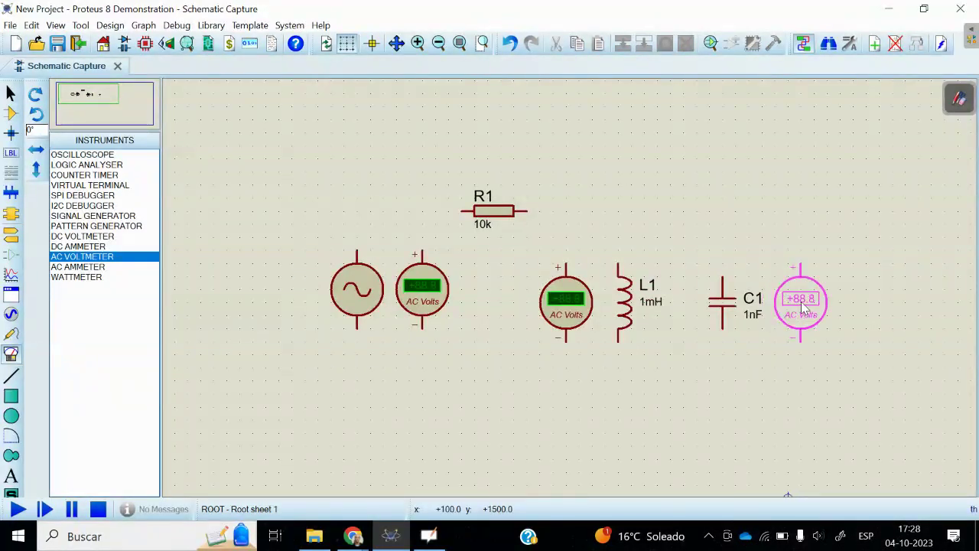
pyautogui.click(801, 310)
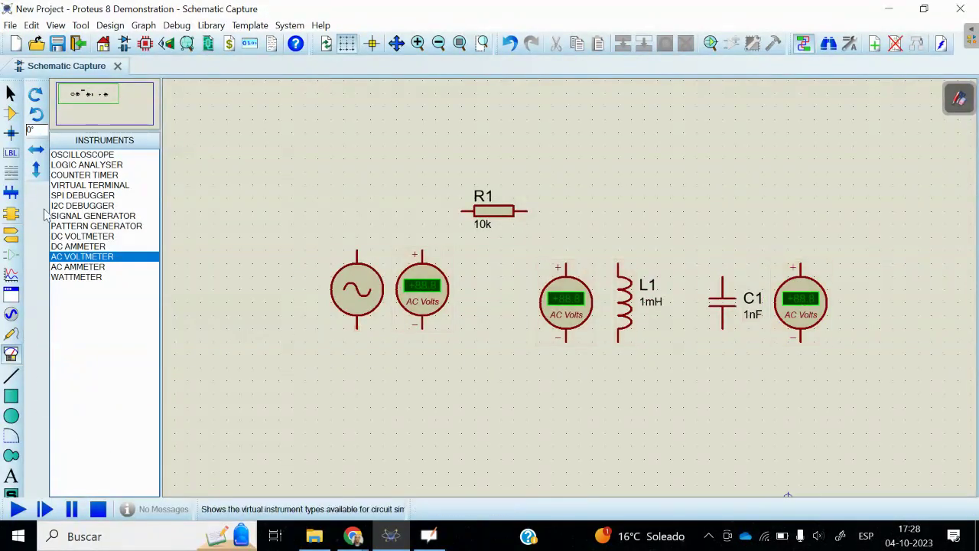
pyautogui.click(35, 93)
pyautogui.click(485, 148)
# - Place an AC ammeter at 0° before the resistor, and two rotated to -90° above the inductor and the capacitor
pyautogui.click(85, 266)
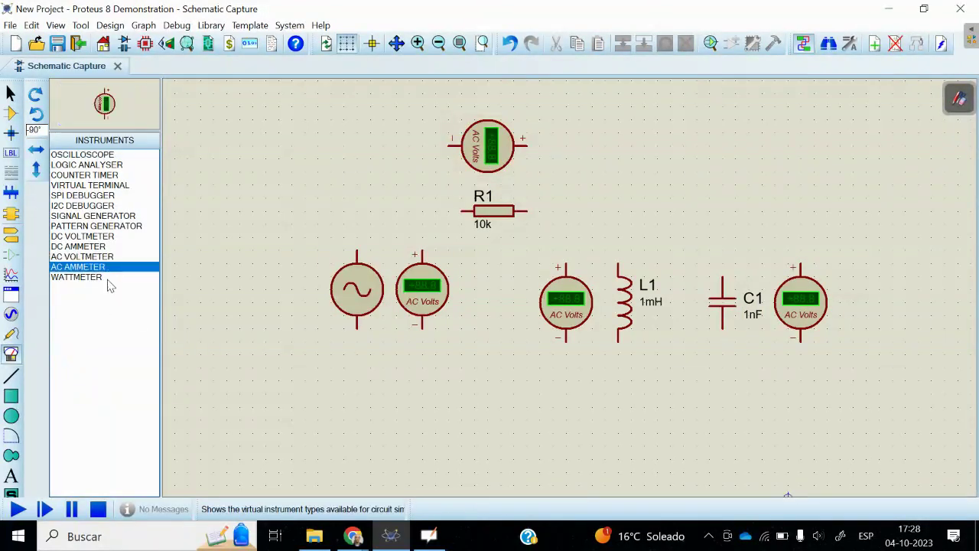
pyautogui.click(35, 93)
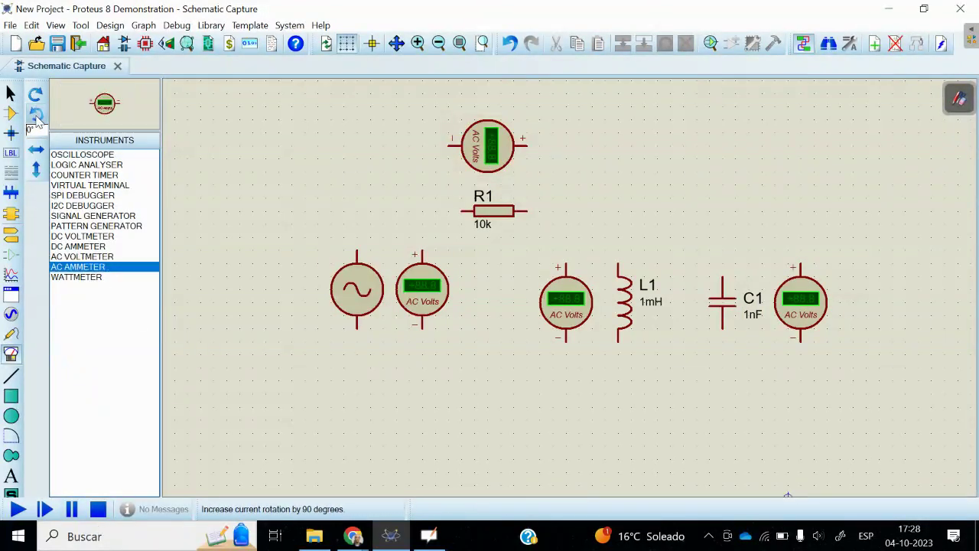
pyautogui.click(395, 208)
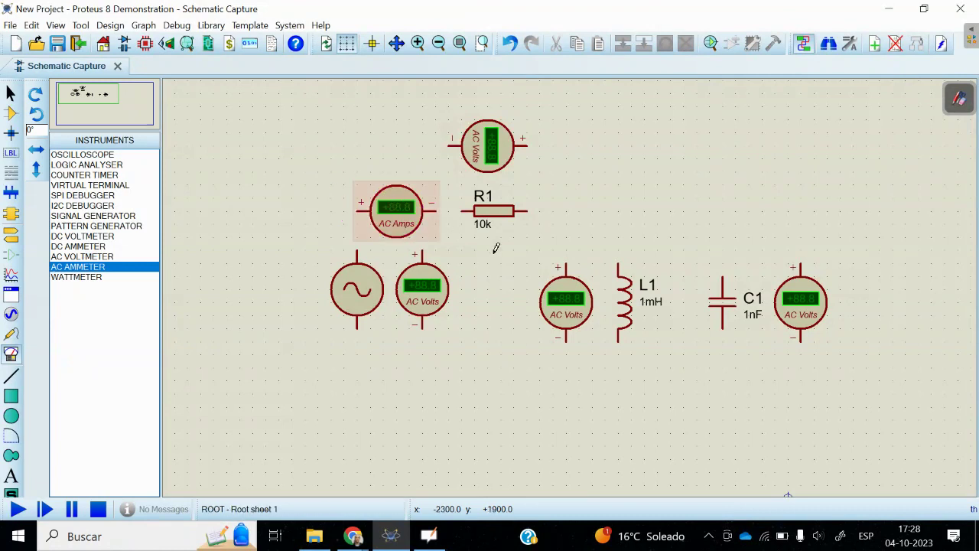
pyautogui.click(36, 94)
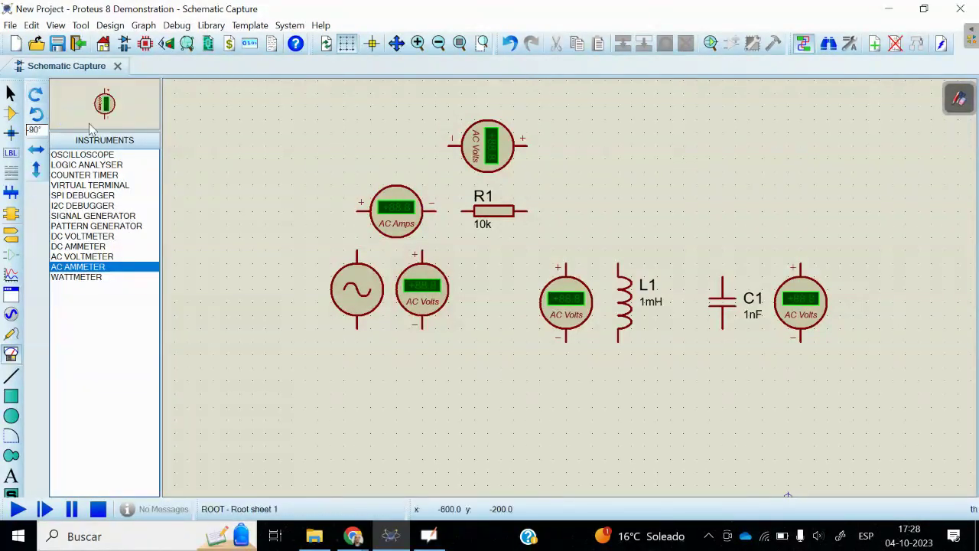
pyautogui.click(618, 212)
pyautogui.click(722, 224)
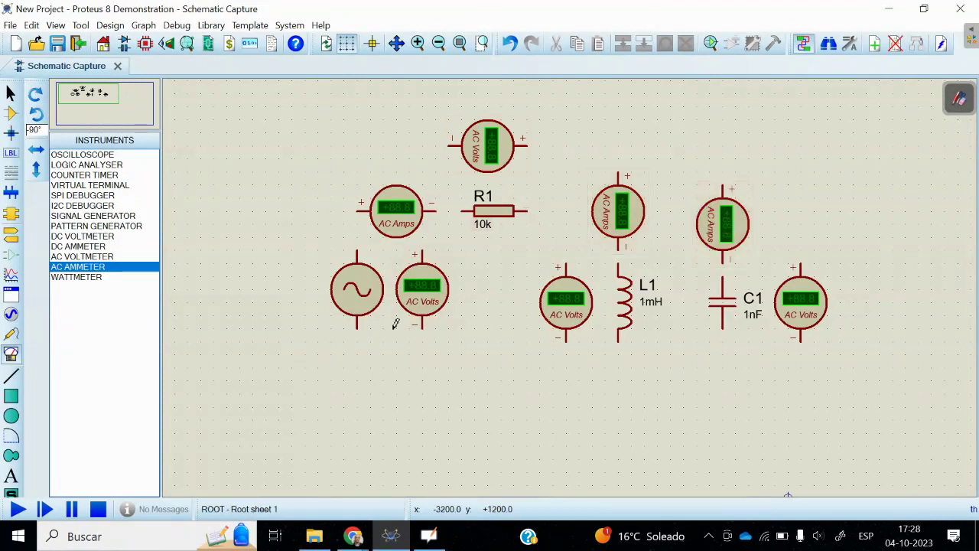
# - Move the inductor, the capacitor and their AC ammeters and voltmeters lower on the schematic to make room for wiring
pyautogui.scroll(2, 763, 331)
pyautogui.scroll(-1, 883, 301)
pyautogui.scroll(1, 856, 272)
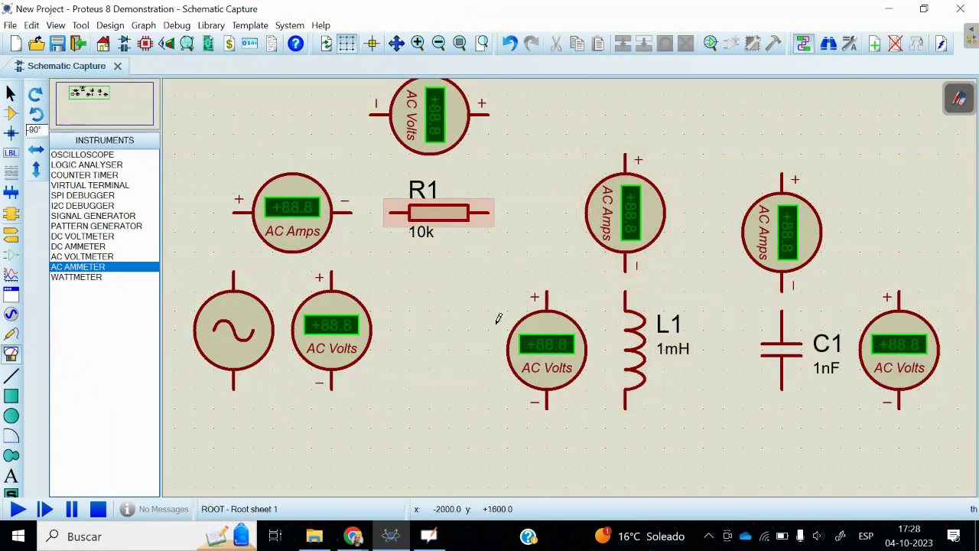
pyautogui.scroll(-1, 492, 316)
pyautogui.rightClick(616, 327)
pyautogui.moveTo(616, 328); pyautogui.dragTo(615, 366)
pyautogui.moveTo(546, 333); pyautogui.dragTo(546, 376)
pyautogui.moveTo(711, 344); pyautogui.dragTo(710, 388)
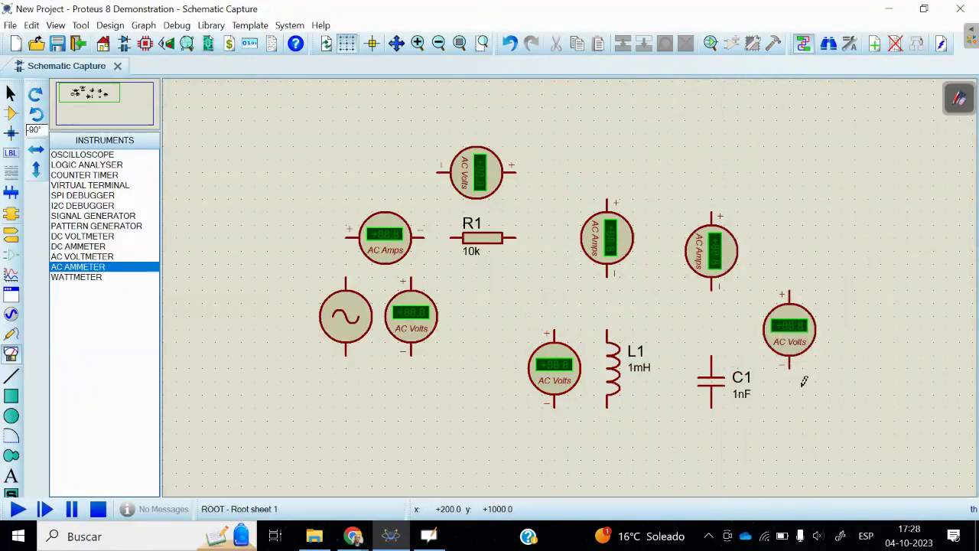
pyautogui.moveTo(721, 273); pyautogui.dragTo(715, 327)
pyautogui.moveTo(612, 260); pyautogui.dragTo(611, 299)
pyautogui.moveTo(791, 330); pyautogui.dragTo(791, 371)
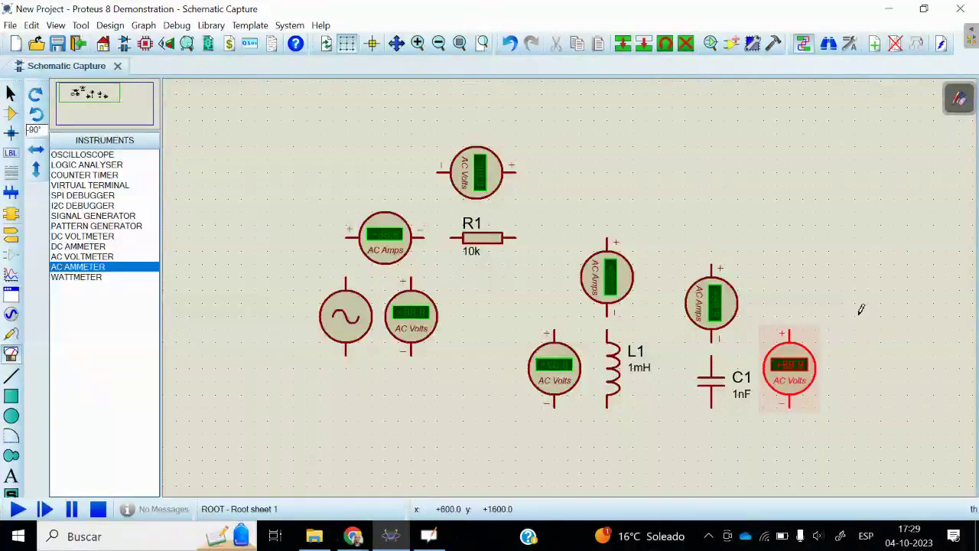
# - Move the resistor and its series ammeter slightly up, and shift the alternator and its voltmeter slightly to the left
pyautogui.moveTo(494, 249); pyautogui.dragTo(493, 235)
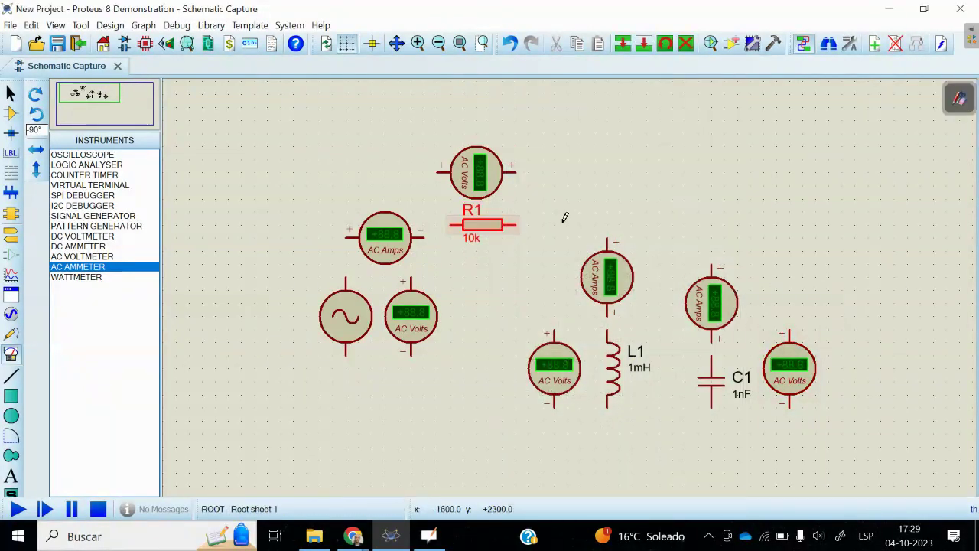
pyautogui.moveTo(380, 239); pyautogui.dragTo(382, 225)
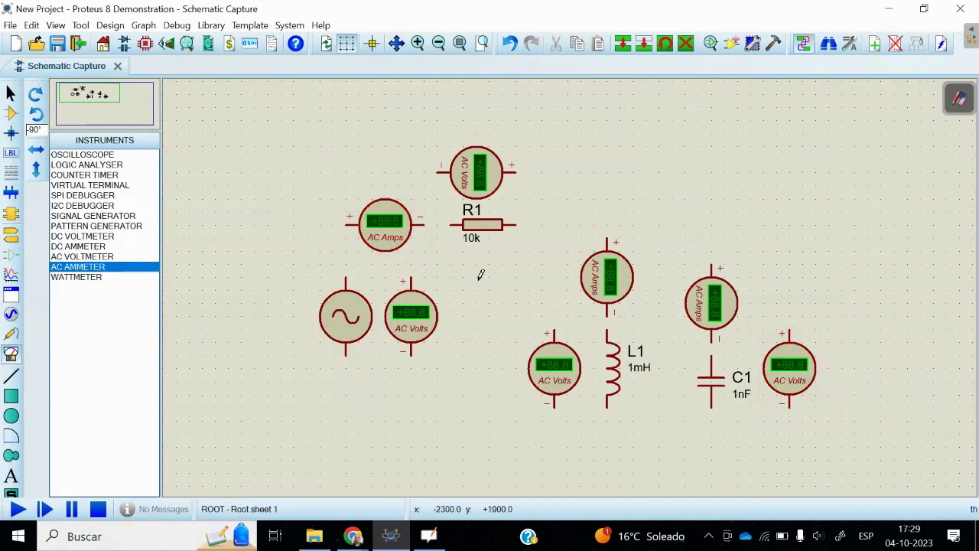
pyautogui.moveTo(339, 317); pyautogui.dragTo(326, 316)
pyautogui.moveTo(415, 306); pyautogui.dragTo(403, 306)
# - Wire the alternator's upper terminal through the AC ammeter and resistor R1 to the ammeter above the inductor
pyautogui.click(333, 277)
pyautogui.click(348, 224)
pyautogui.click(425, 225)
pyautogui.click(451, 224)
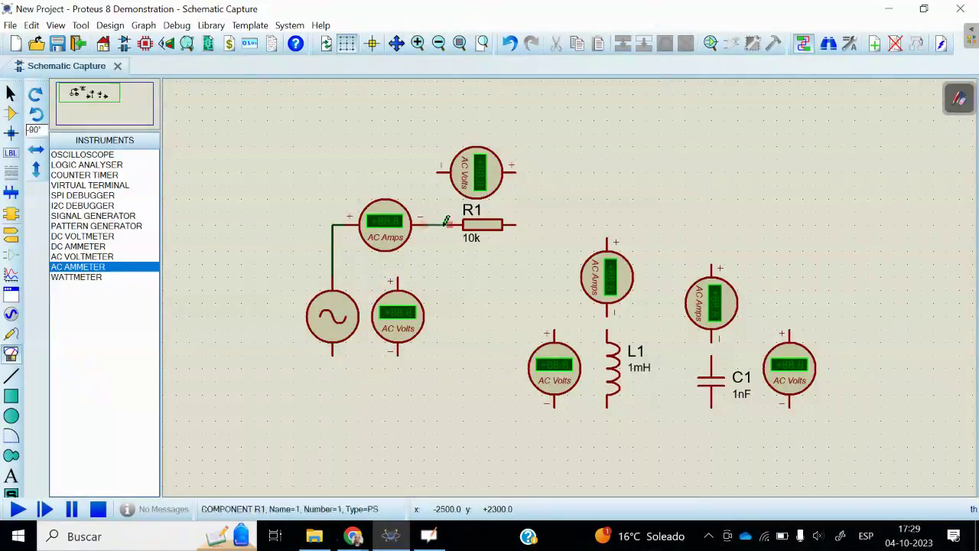
pyautogui.click(515, 224)
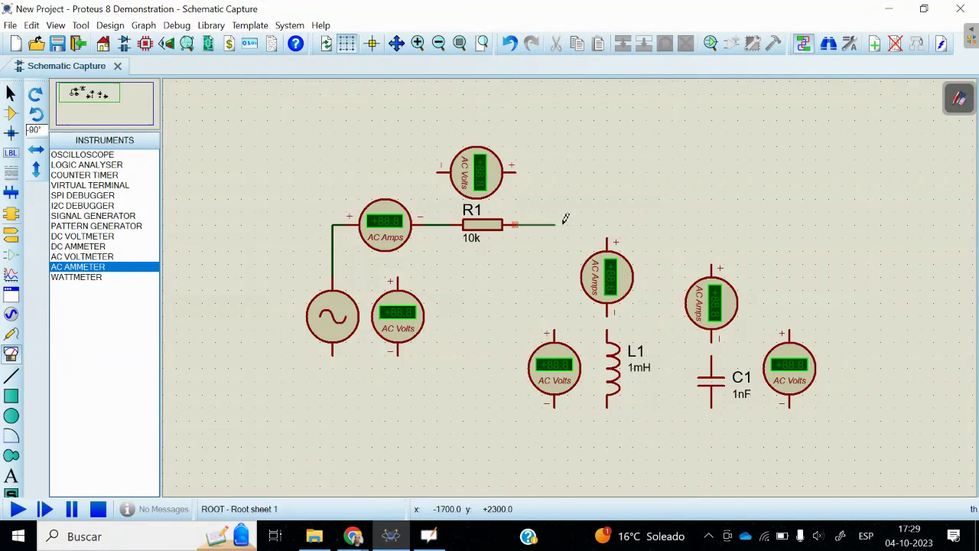
pyautogui.click(608, 242)
# - Wire the inductor branch's ammeter to L1, and L1's lower end back to the alternator's lower terminal
pyautogui.click(607, 315)
pyautogui.click(607, 329)
pyautogui.click(608, 407)
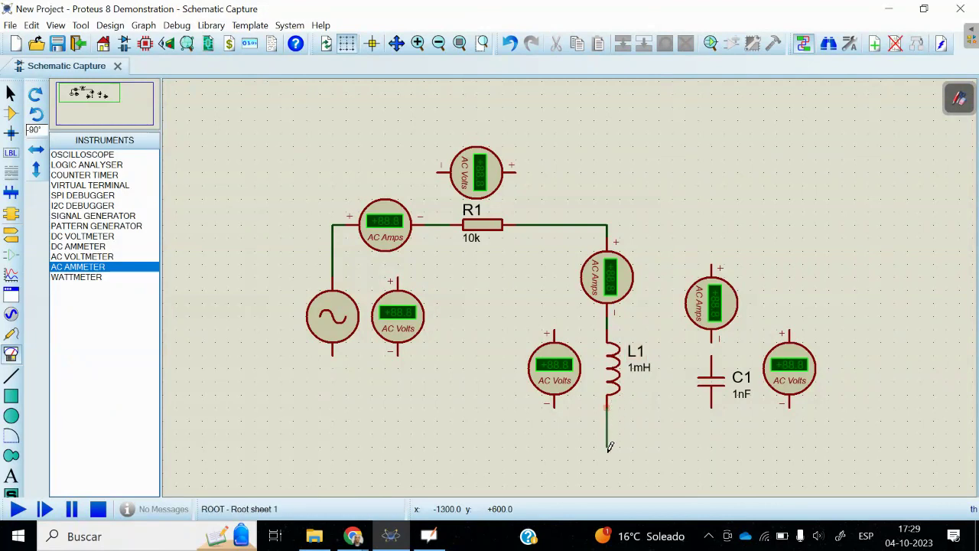
pyautogui.click(336, 354)
# - Wire the capacitor branch with its ammeter and C1 in parallel with the inductor branch
pyautogui.click(607, 225)
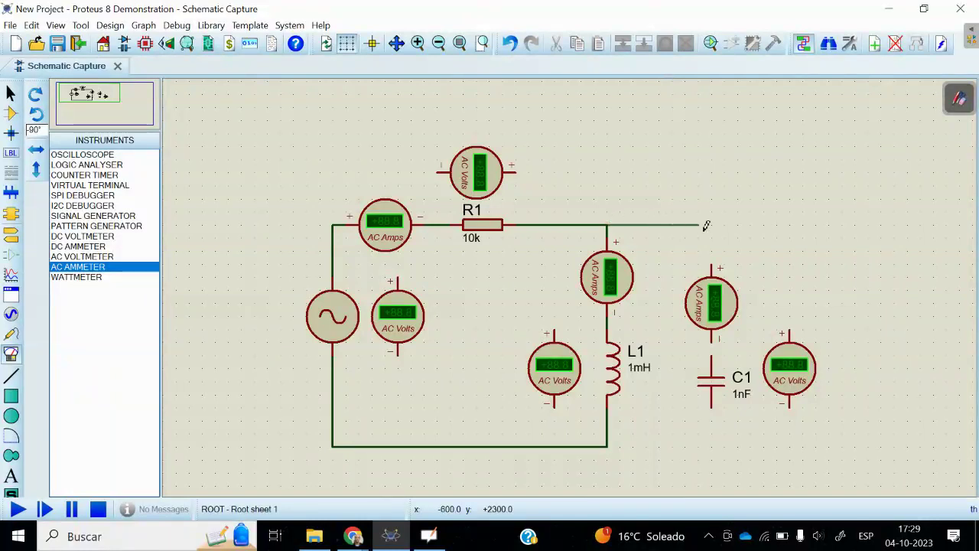
pyautogui.click(711, 266)
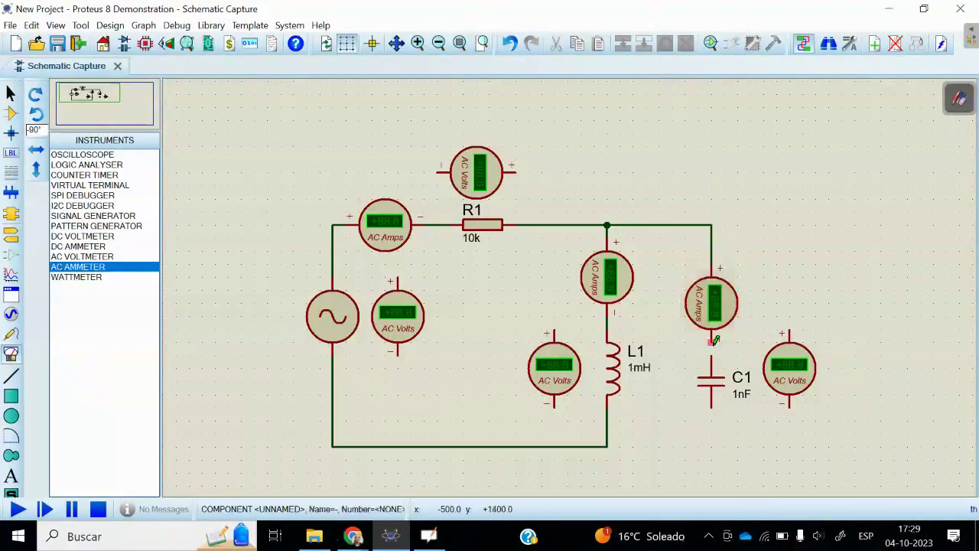
pyautogui.click(711, 407)
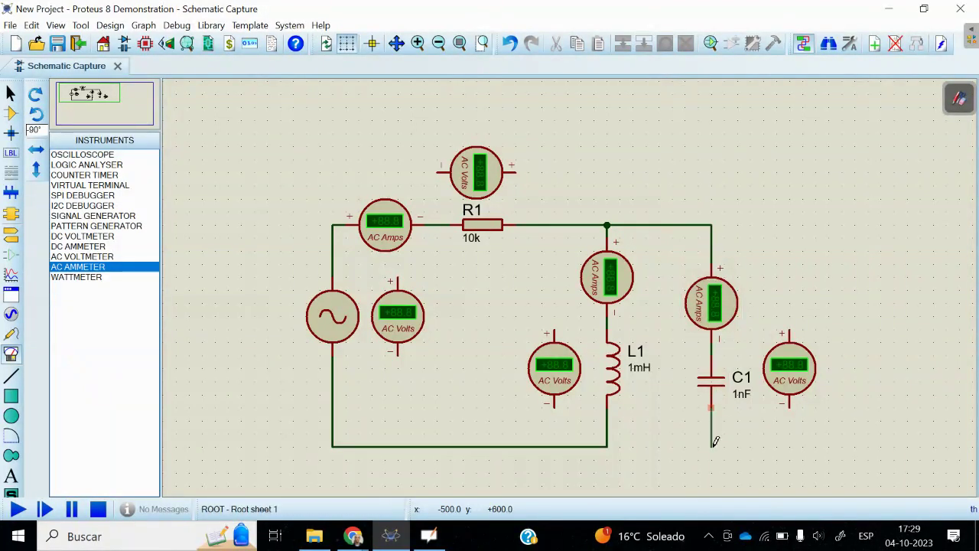
pyautogui.click(607, 446)
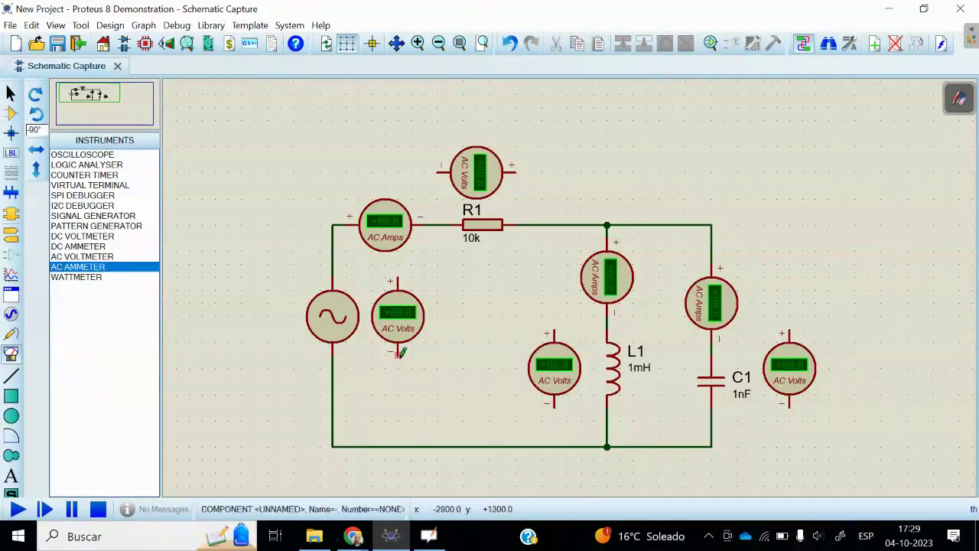
# - Wire the AC voltmeters in parallel across the alternator and across resistor R1
pyautogui.click(333, 368)
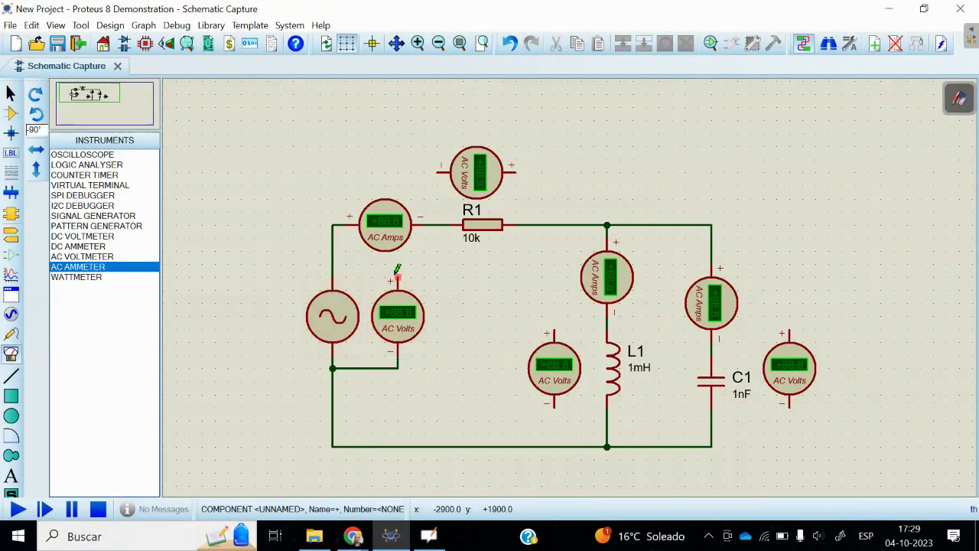
pyautogui.click(427, 170)
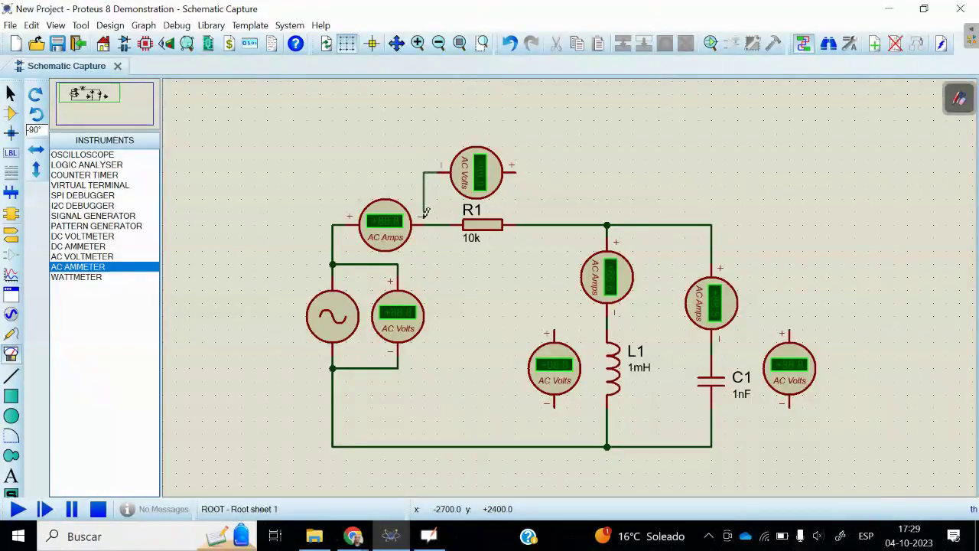
pyautogui.click(423, 225)
pyautogui.click(514, 170)
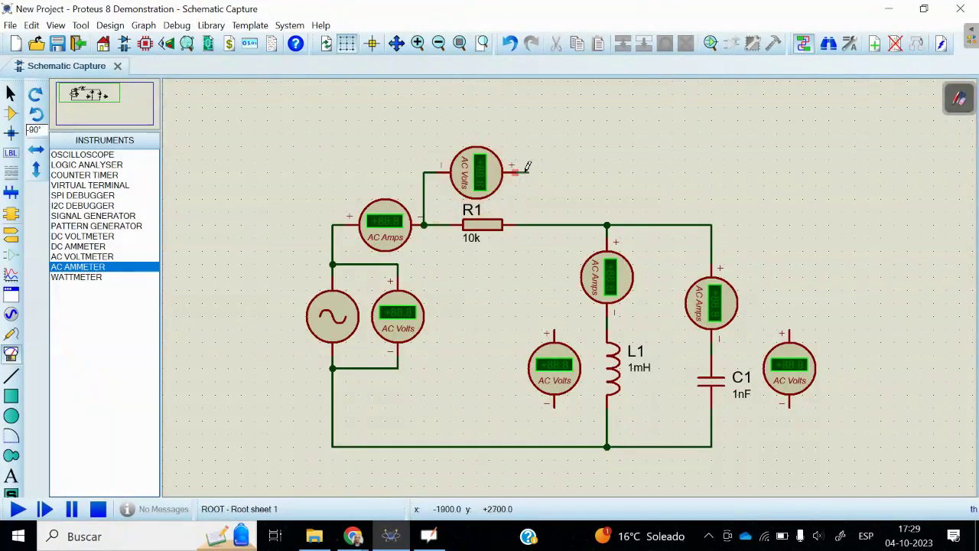
pyautogui.click(528, 225)
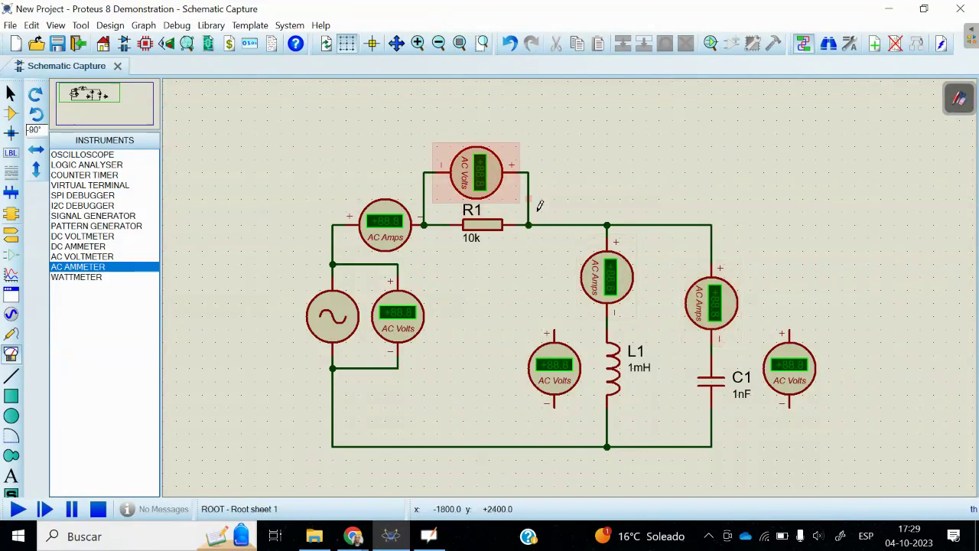
# - Wire the AC voltmeter beside the inductor in parallel across L1
pyautogui.click(554, 405)
pyautogui.click(606, 420)
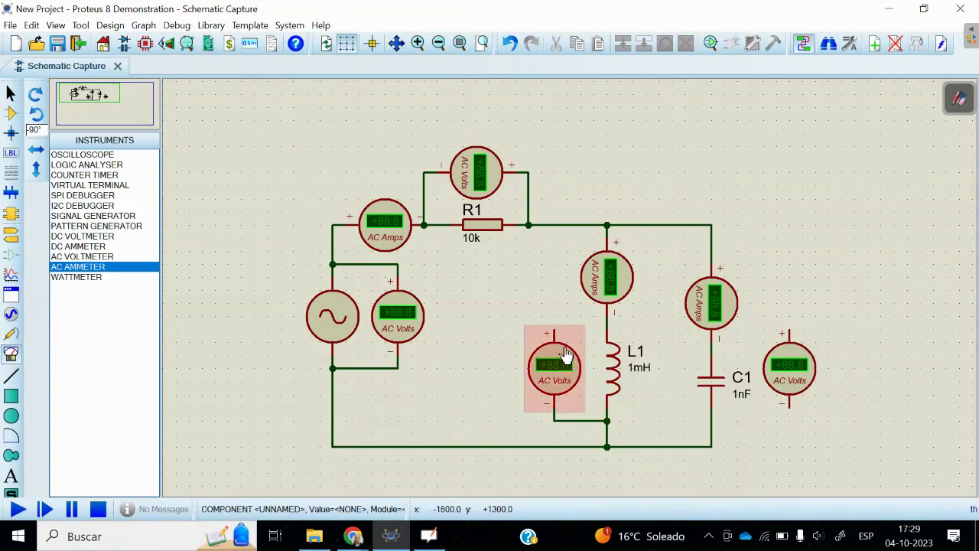
pyautogui.click(554, 330)
pyautogui.click(604, 315)
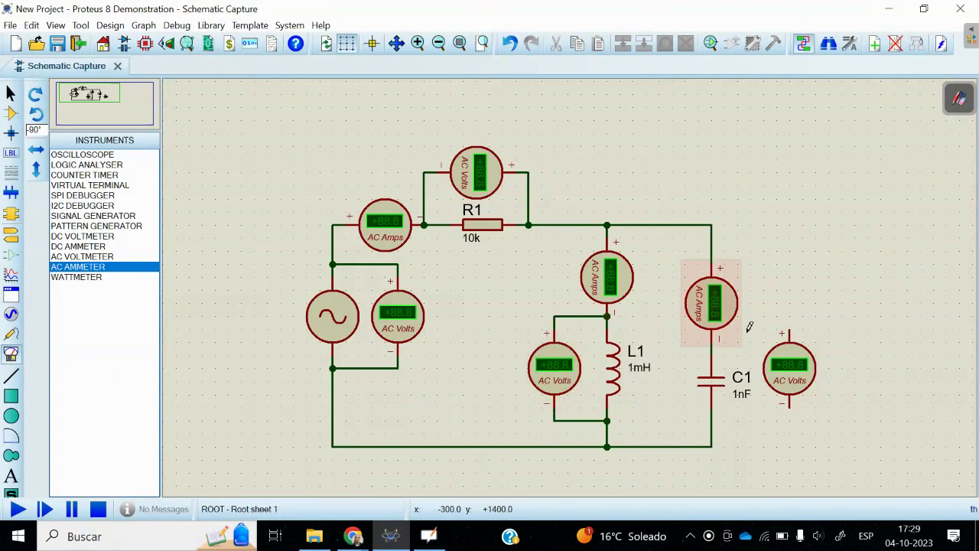
# - Move the capacitor's AC voltmeter slightly down and wire it in parallel across C1
pyautogui.moveTo(796, 385); pyautogui.dragTo(798, 396)
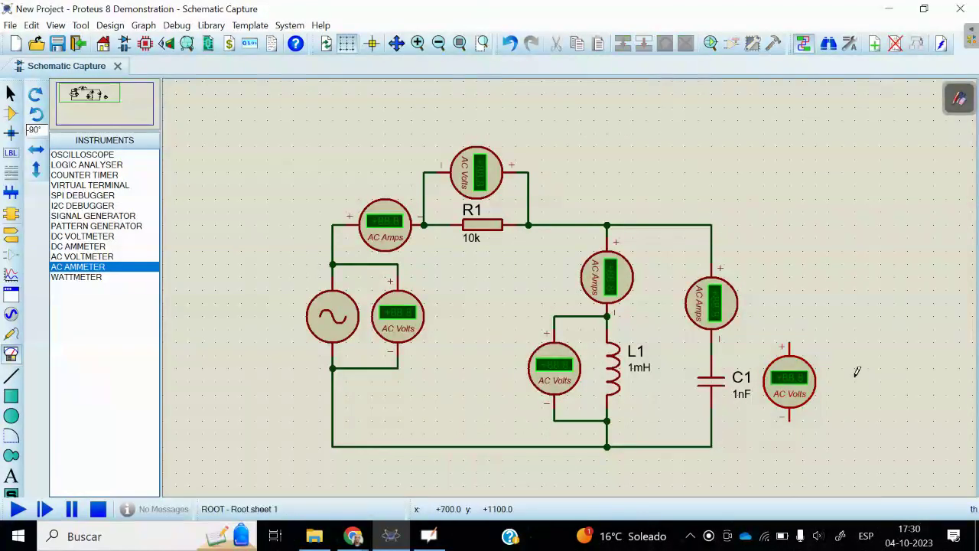
pyautogui.click(789, 330)
pyautogui.click(711, 342)
pyautogui.click(788, 421)
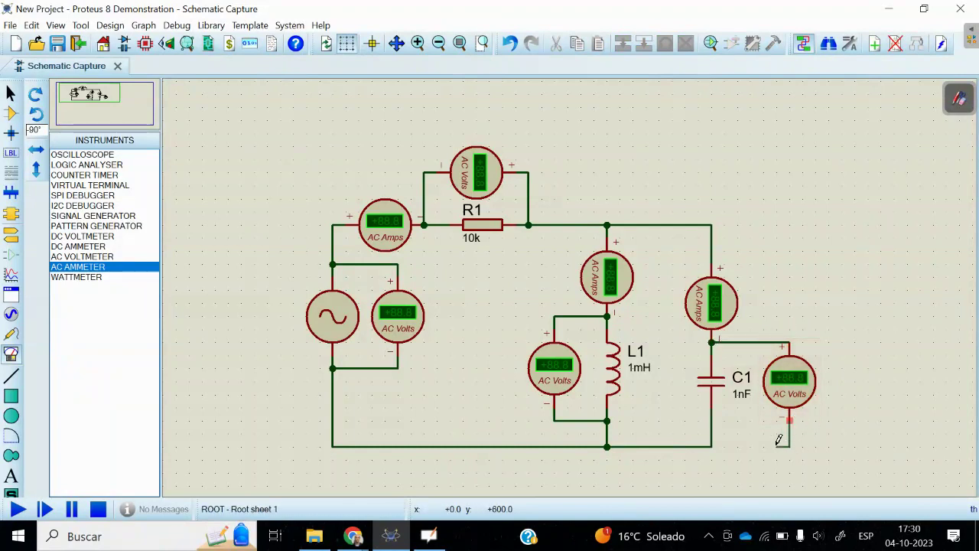
pyautogui.click(711, 432)
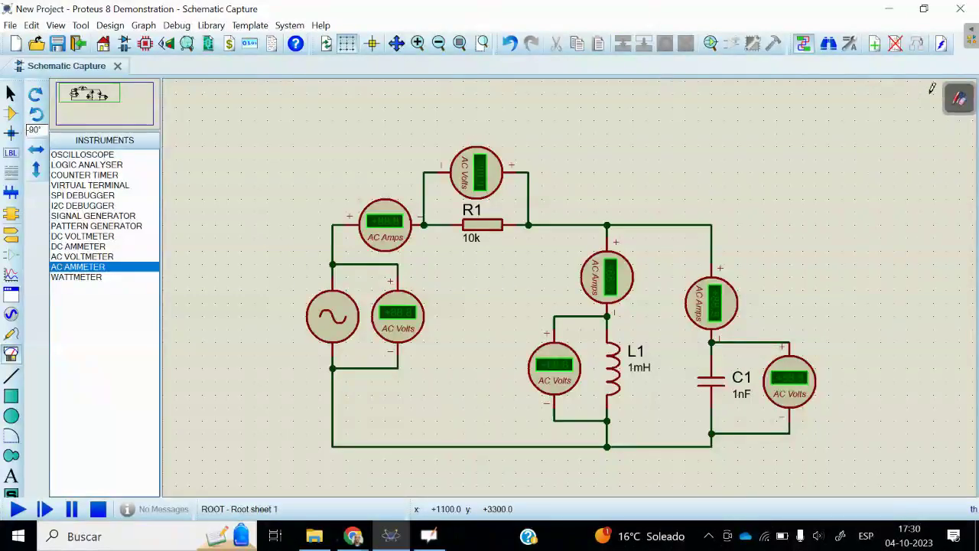
# - Check the component values of the circuit on the OpenBoard whiteboard, and return to the Proteus schematic
pyautogui.click(952, 93)
pyautogui.click(947, 137)
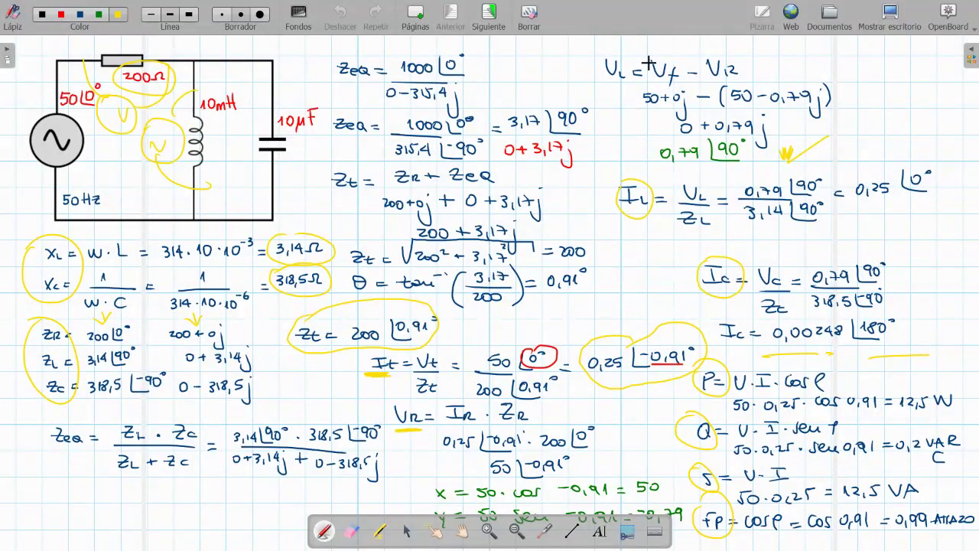
pyautogui.click(890, 15)
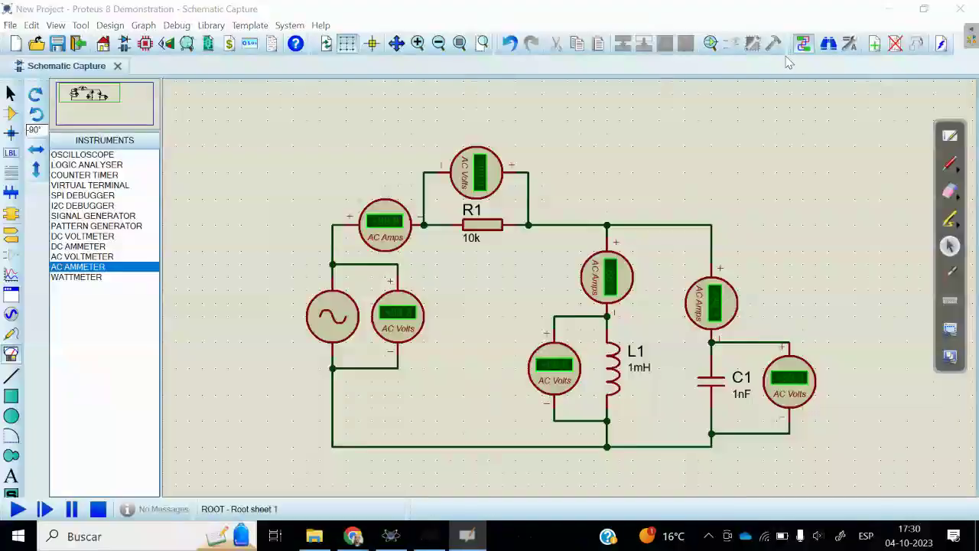
# - Set resistor R1 to 200 ohms and inductor L1 to 10 mH
pyautogui.doubleClick(482, 229)
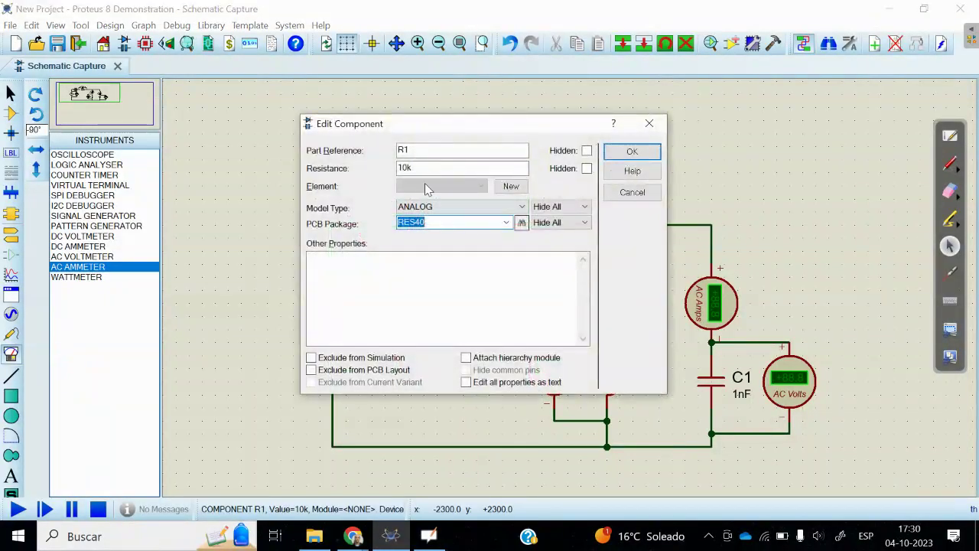
pyautogui.doubleClick(394, 167)
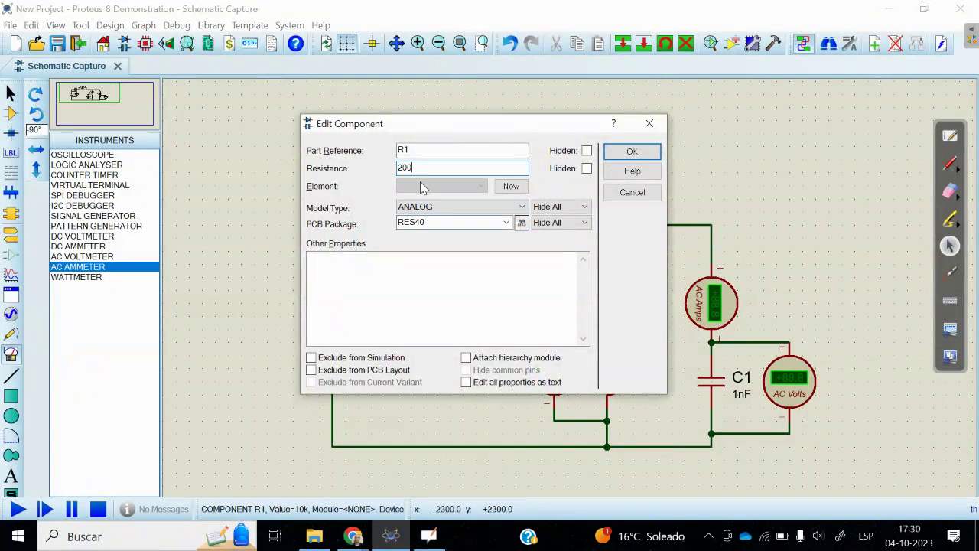
pyautogui.press('Return')
pyautogui.doubleClick(631, 372)
pyautogui.click(420, 169)
pyautogui.write('0')
pyautogui.press('Return')
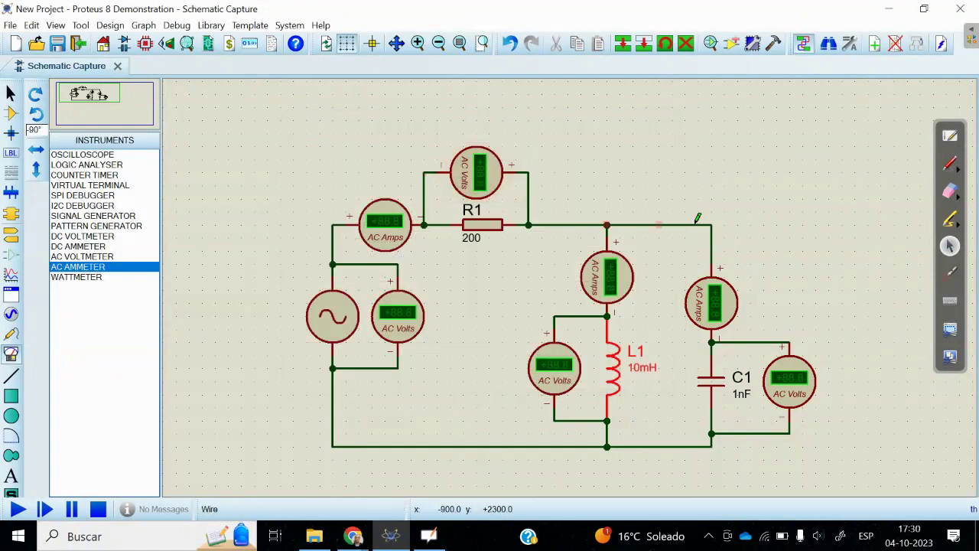
# - Set capacitor C1's capacitance to 10 uF
pyautogui.doubleClick(723, 394)
pyautogui.click(404, 167)
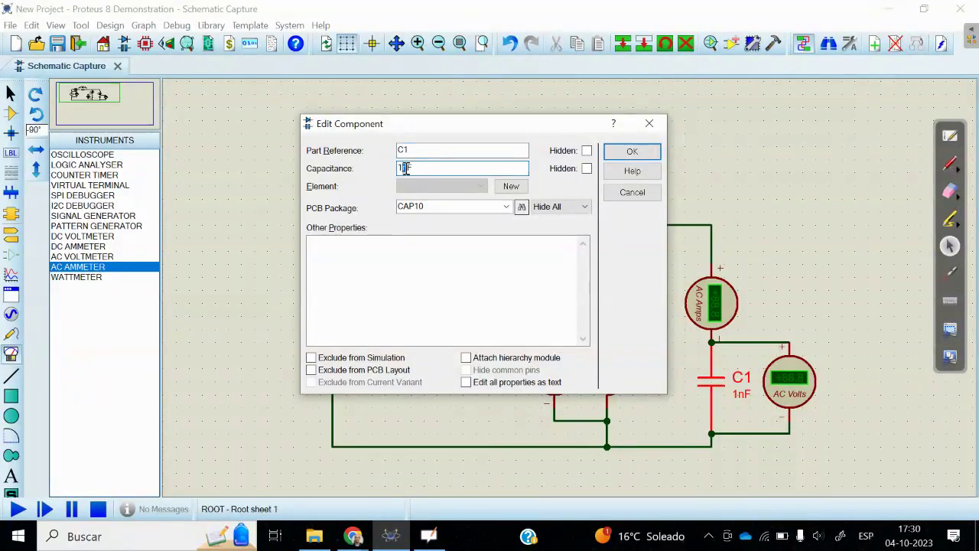
pyautogui.write('0u')
pyautogui.click(626, 152)
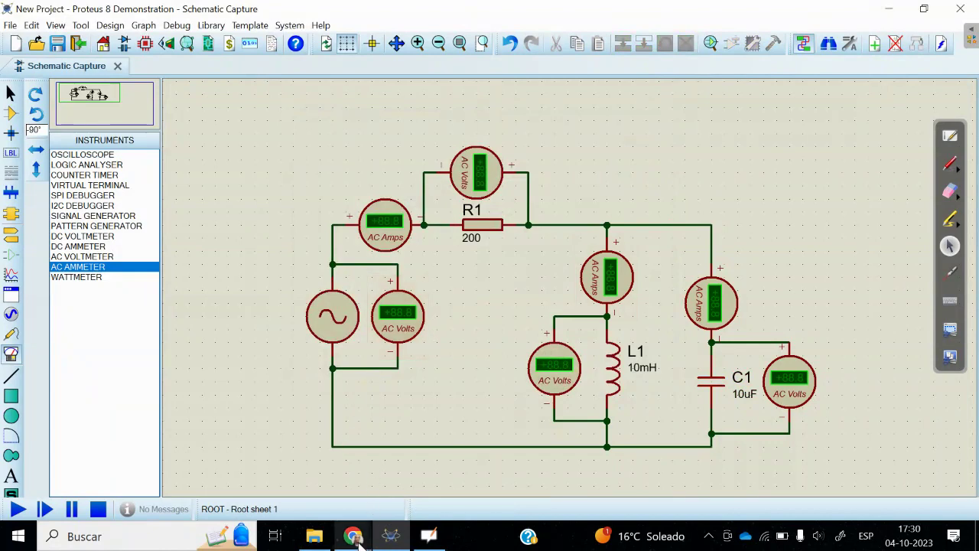
# - Check the source values on the OpenBoard whiteboard, and open the alternator's properties in Proteus
pyautogui.hotkey('alt', 'Tab')
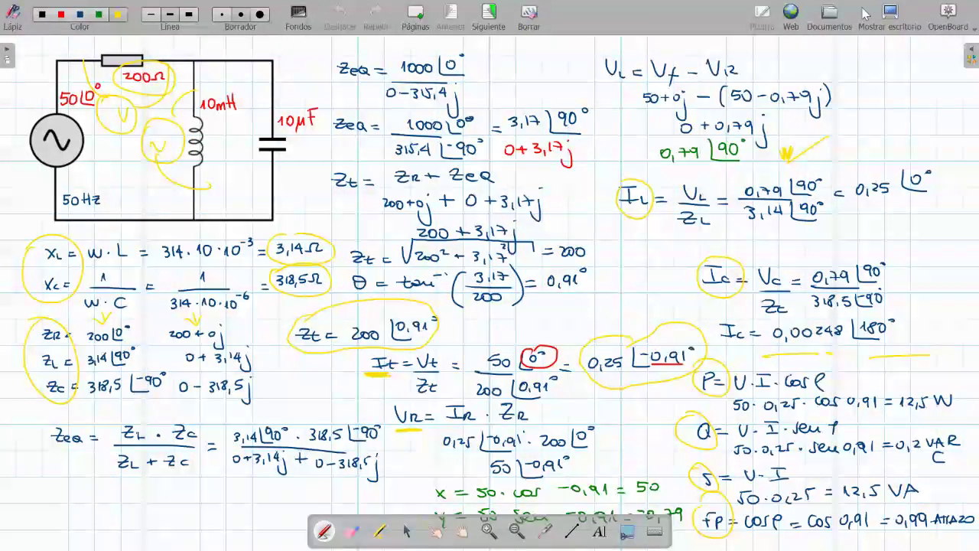
pyautogui.click(892, 17)
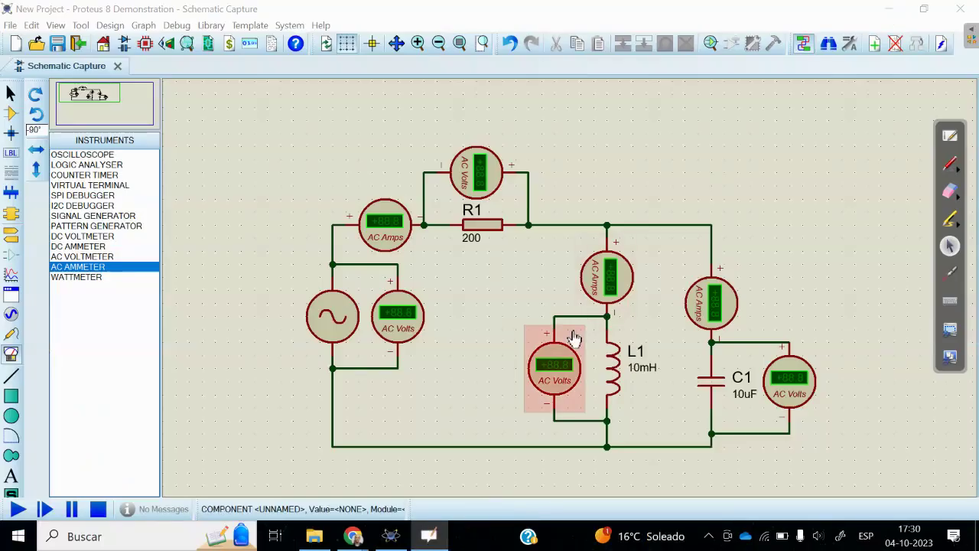
pyautogui.click(334, 310)
pyautogui.doubleClick(333, 310)
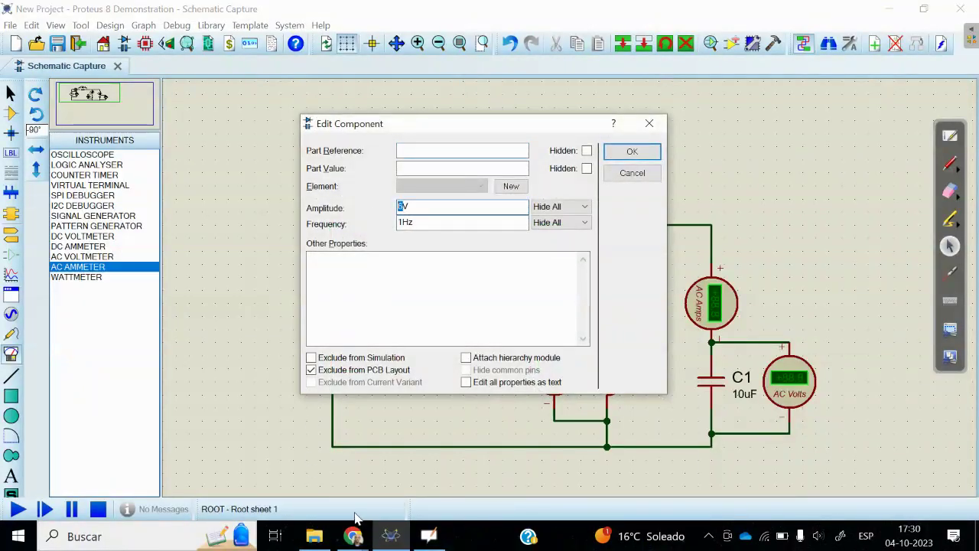
# - Open the fx-82ES calculator and compute the source's peak amplitude as 50 ÷ 0.707 in decimal form
pyautogui.press('super')
pyautogui.click(267, 229)
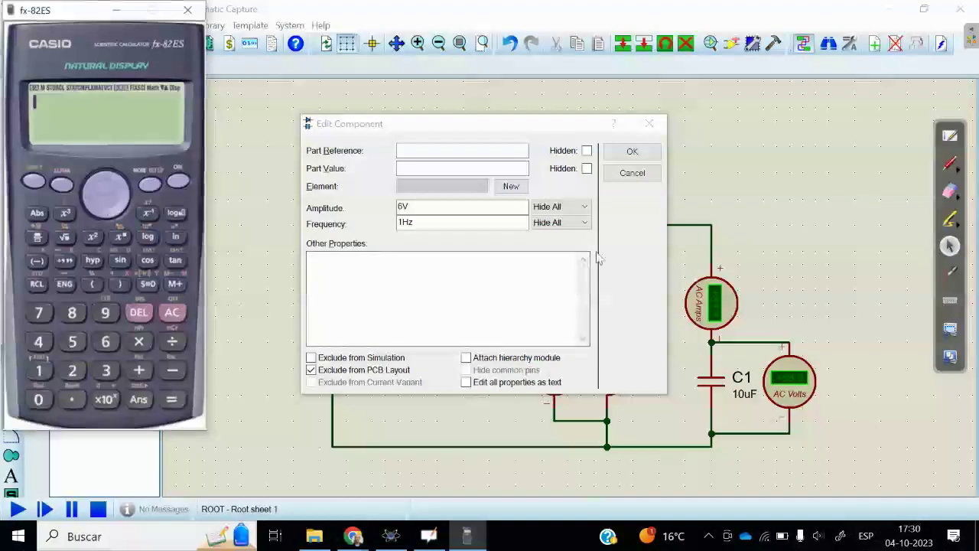
pyautogui.moveTo(91, 193); pyautogui.dragTo(751, 260)
pyautogui.click(733, 408)
pyautogui.click(699, 467)
pyautogui.click(699, 466)
pyautogui.click(733, 466)
pyautogui.click(699, 380)
pyautogui.click(699, 467)
pyautogui.click(700, 382)
pyautogui.click(832, 466)
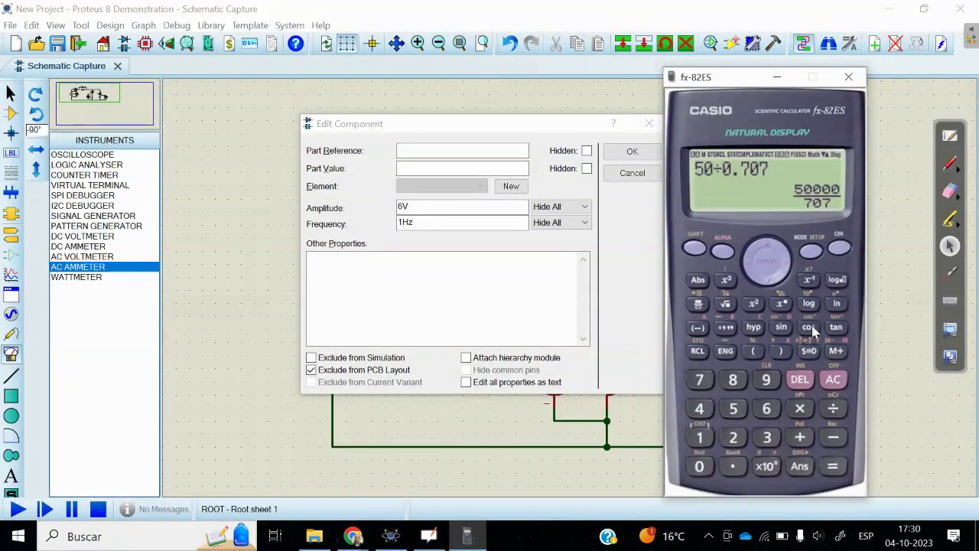
pyautogui.click(809, 351)
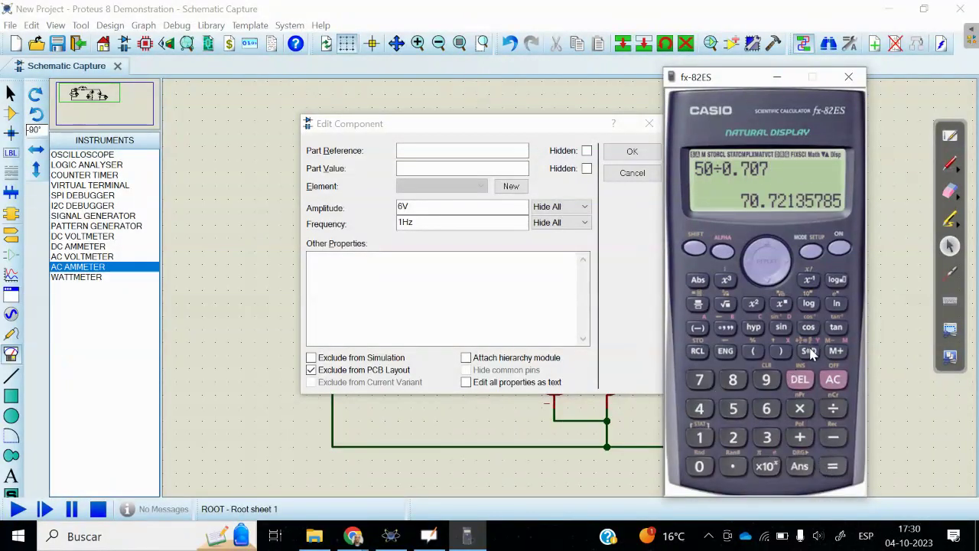
# - Set the alternator's amplitude to 70.72 V and its frequency to 50 Hz in Proteus
pyautogui.click(776, 77)
pyautogui.write('70.72')
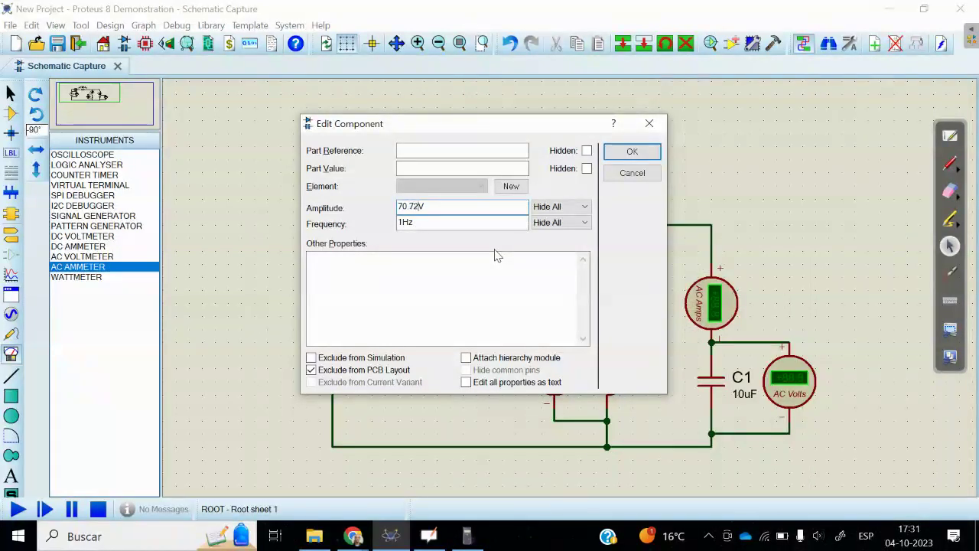
pyautogui.click(404, 221)
pyautogui.moveTo(404, 221); pyautogui.dragTo(388, 229)
pyautogui.write('50')
pyautogui.click(632, 151)
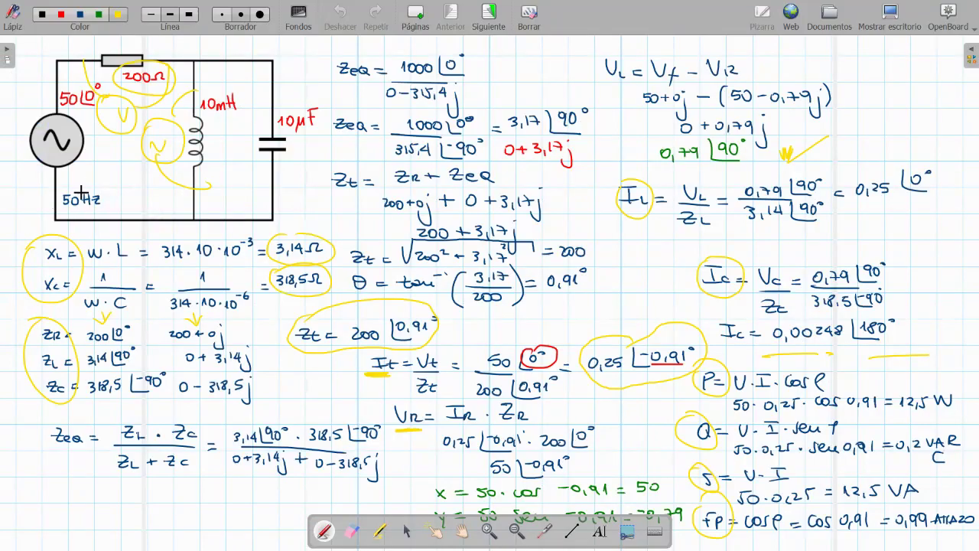
pyautogui.click(887, 15)
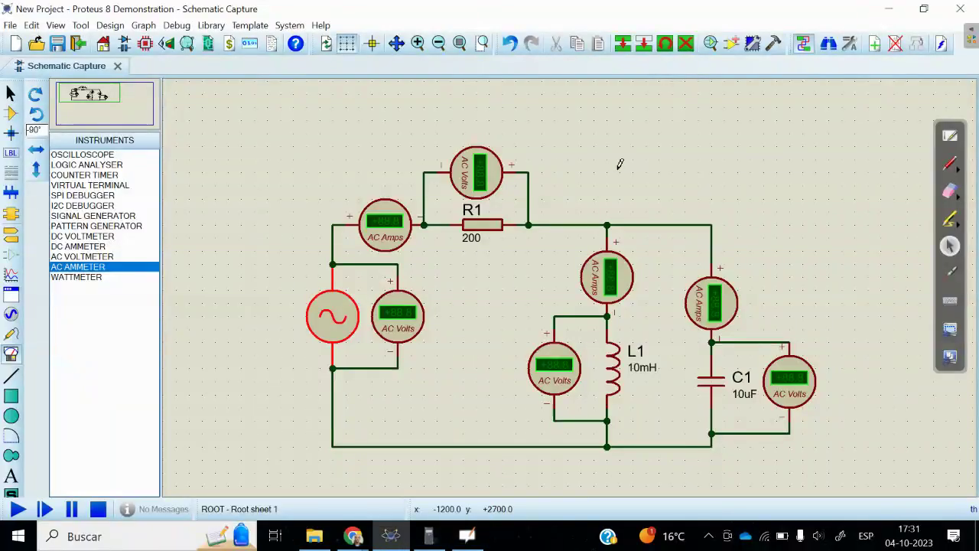
# - Run the simulation to examine the circuit's ammeter and voltmeter readings, and stop it
pyautogui.moveTo(575, 175); pyautogui.dragTo(589, 164)
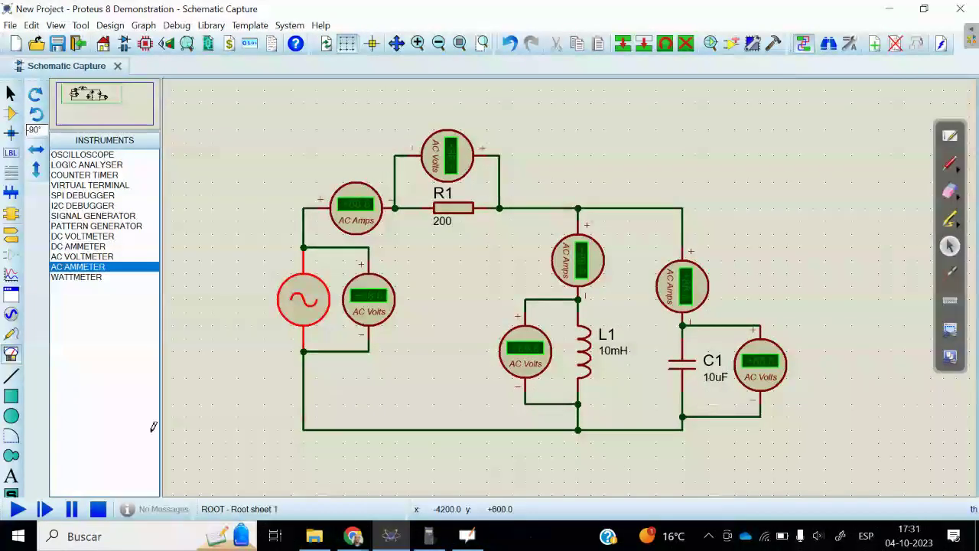
pyautogui.click(17, 509)
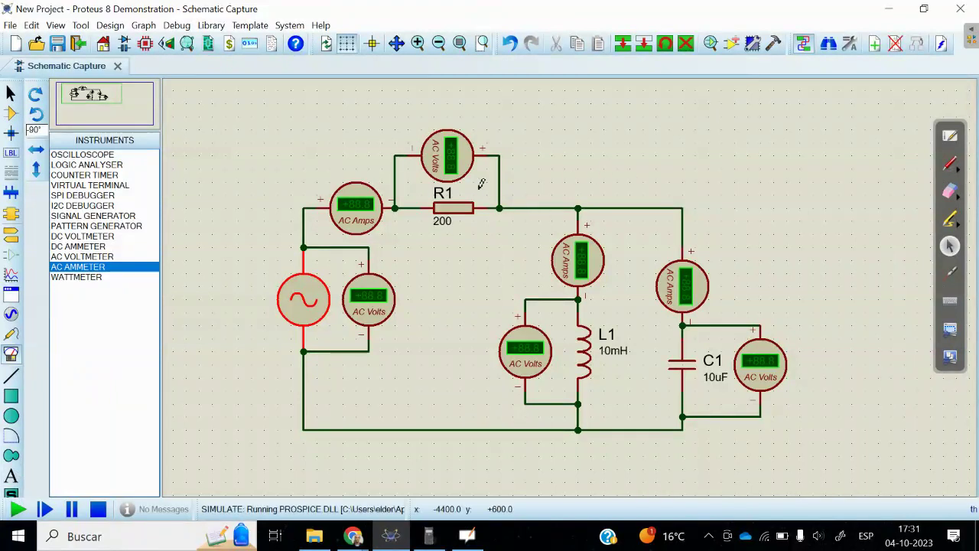
pyautogui.click(482, 44)
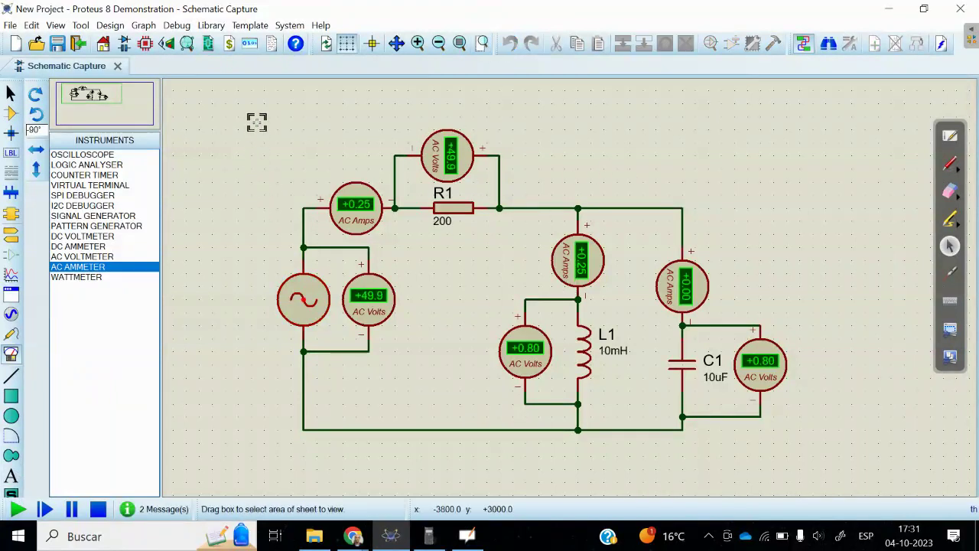
pyautogui.moveTo(252, 109); pyautogui.dragTo(801, 449)
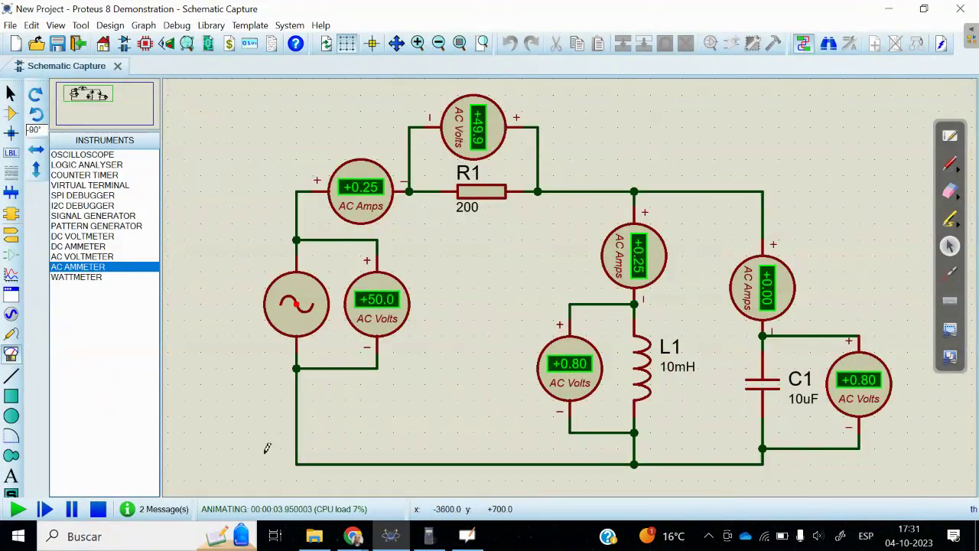
pyautogui.click(97, 513)
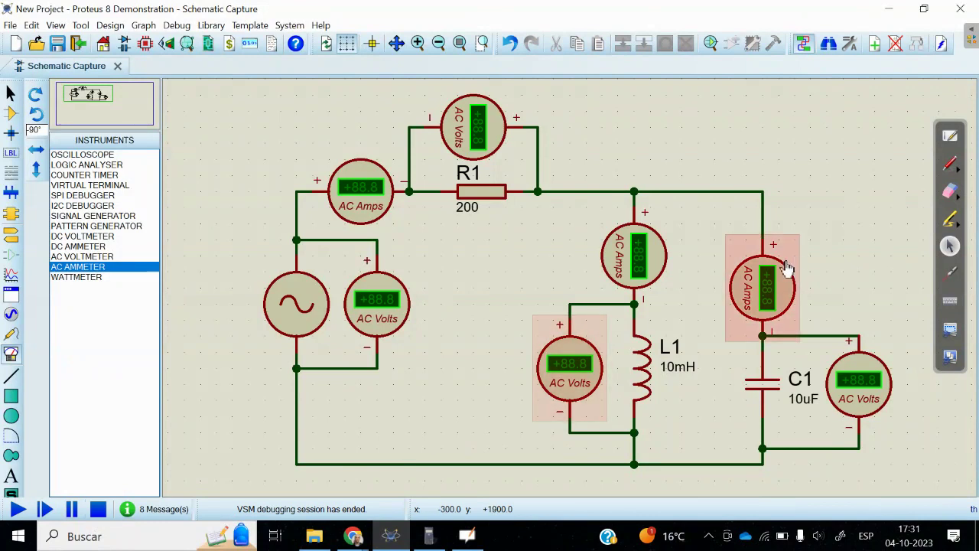
# - Set the display range of the capacitor branch's AC ammeter to Milliamps and run the simulation again
pyautogui.click(767, 281)
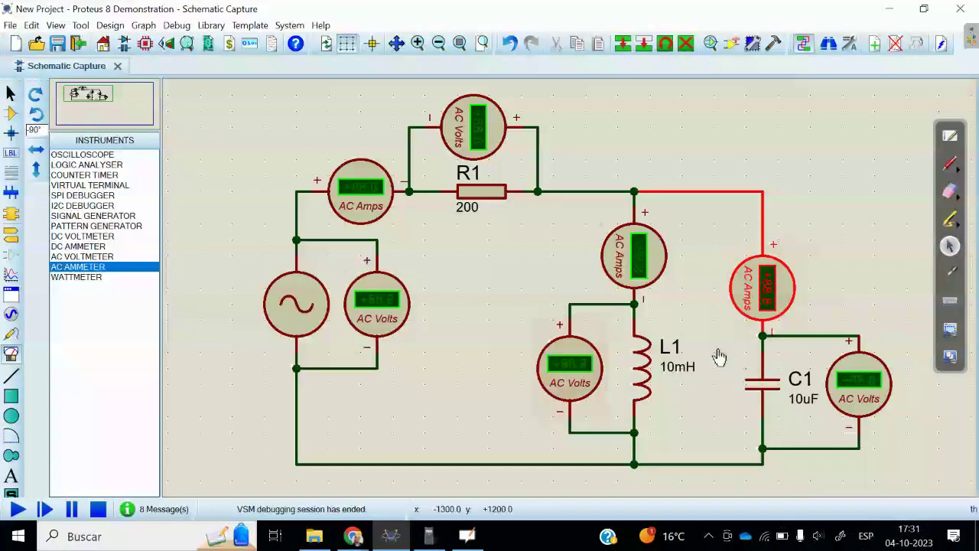
pyautogui.doubleClick(749, 292)
pyautogui.click(459, 206)
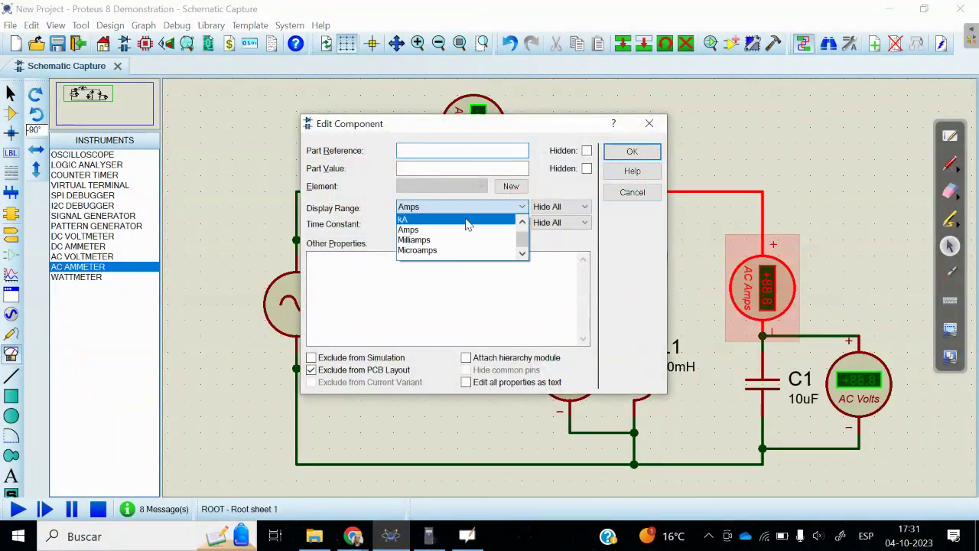
pyautogui.click(447, 242)
pyautogui.click(632, 153)
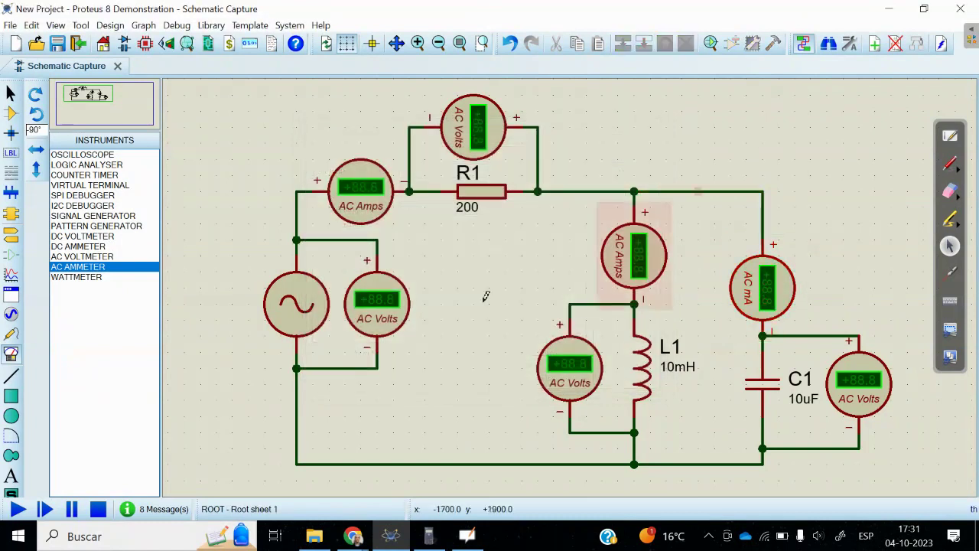
pyautogui.click(20, 509)
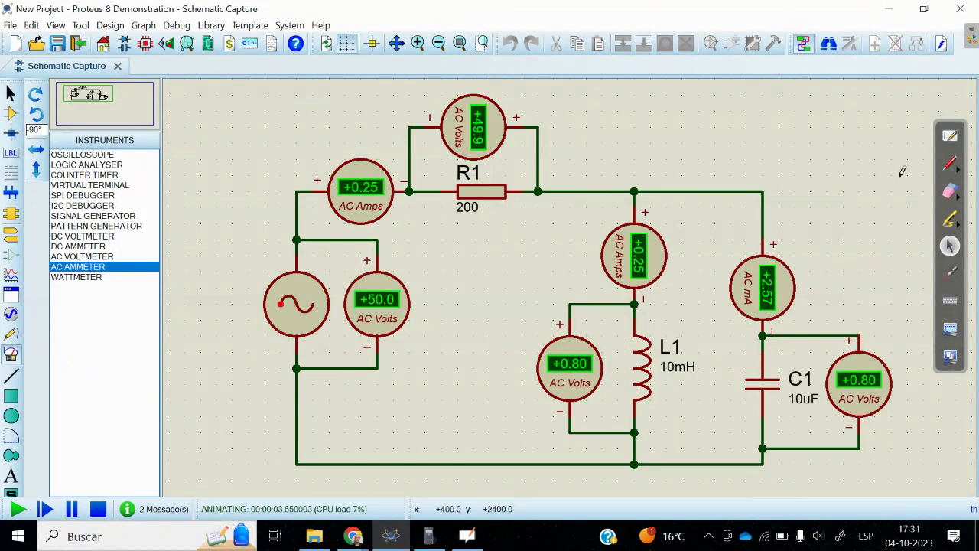
# - Capture the simulated circuit onto the OpenBoard whiteboard, shrink the image, and place it over the hand-drawn circuit
pyautogui.click(950, 329)
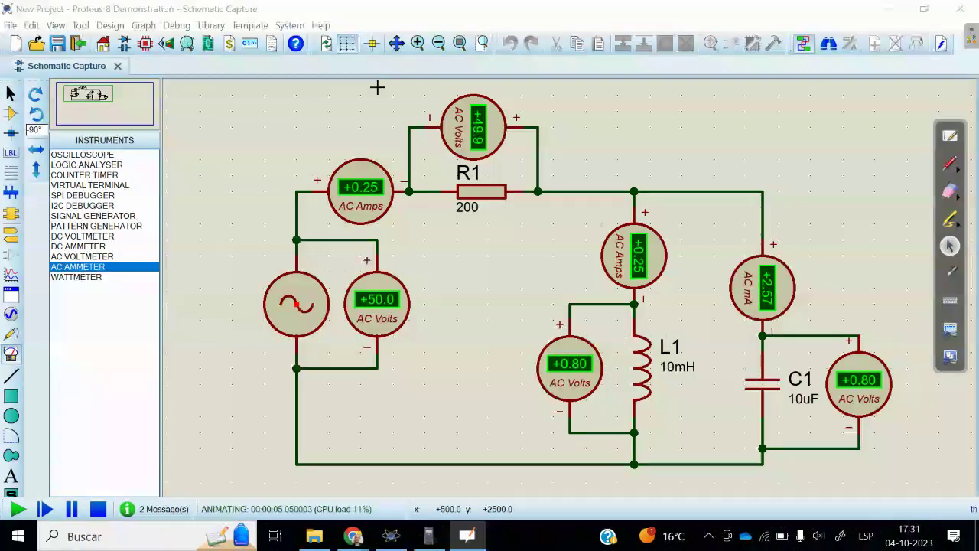
pyautogui.moveTo(240, 88)
pyautogui.mouseDown()
pyautogui.moveTo(854, 425)
pyautogui.moveTo(897, 481)
pyautogui.mouseUp()
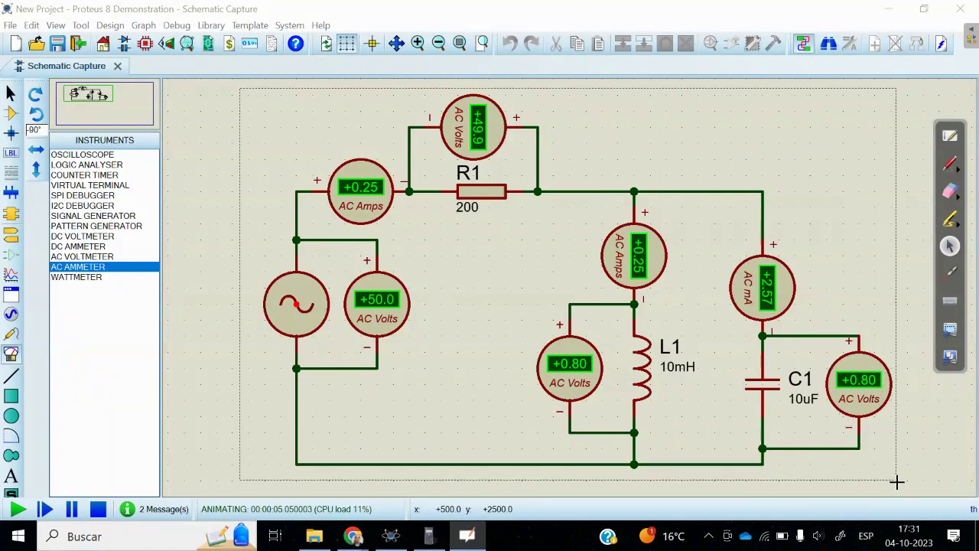
pyautogui.click(387, 131)
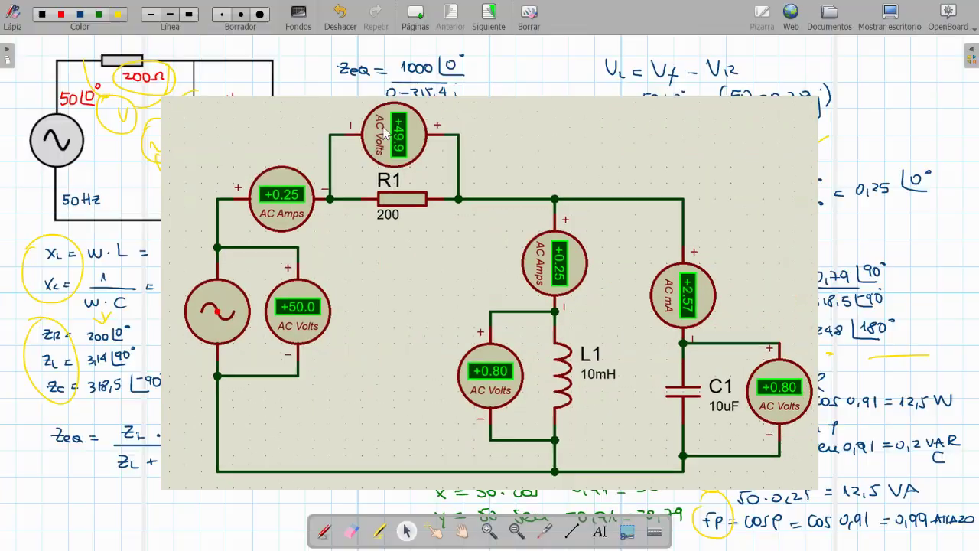
pyautogui.moveTo(817, 500); pyautogui.dragTo(440, 266)
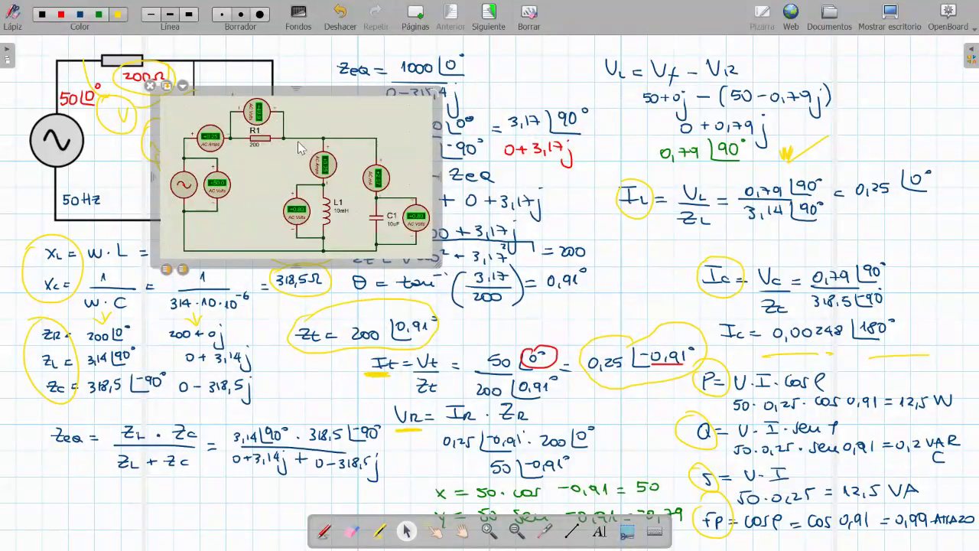
pyautogui.moveTo(325, 168); pyautogui.dragTo(174, 128)
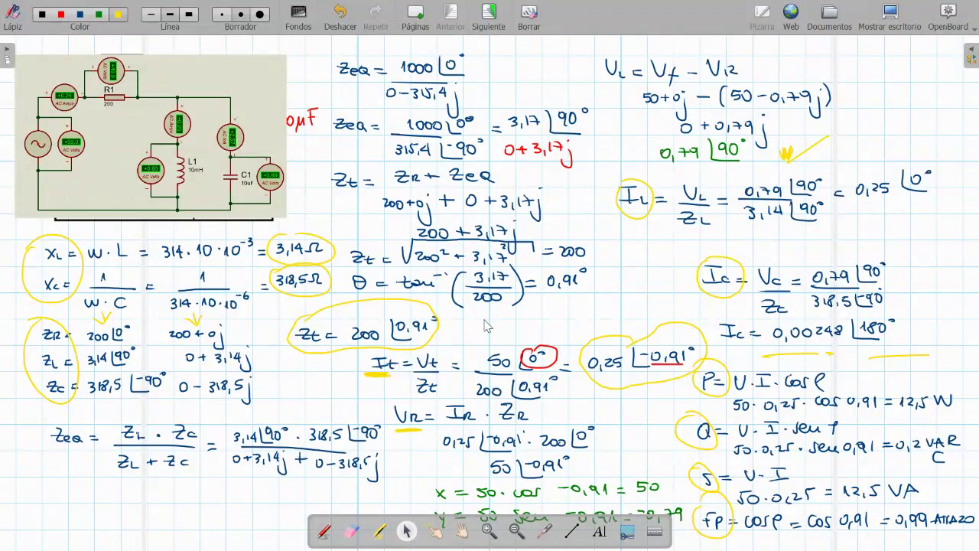
# - Tick the meters in the circuit image in red pen and underline the matching calculated currents and voltages
pyautogui.hotkey('ctrl', 'i')
pyautogui.moveTo(589, 372); pyautogui.dragTo(601, 370)
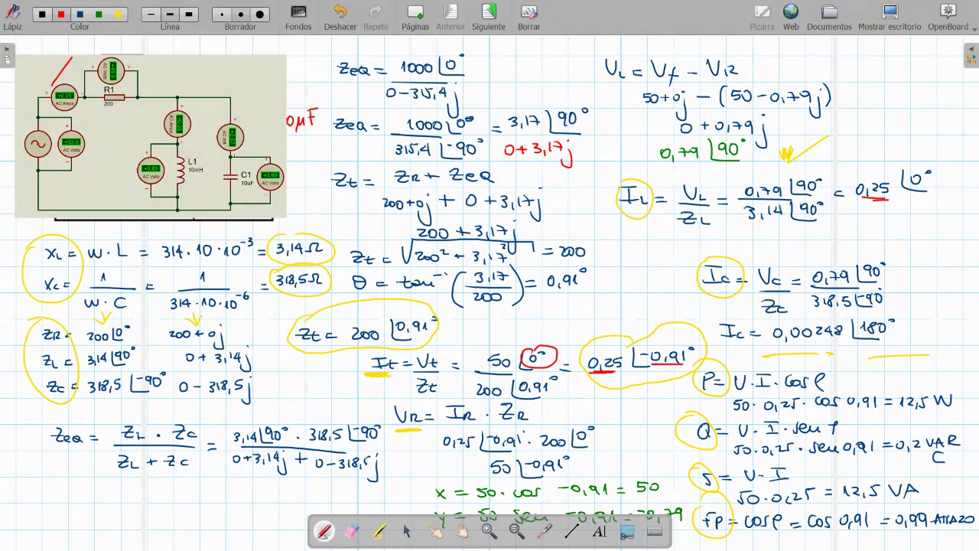
pyautogui.moveTo(189, 107); pyautogui.dragTo(213, 89)
pyautogui.moveTo(659, 162); pyautogui.dragTo(704, 162)
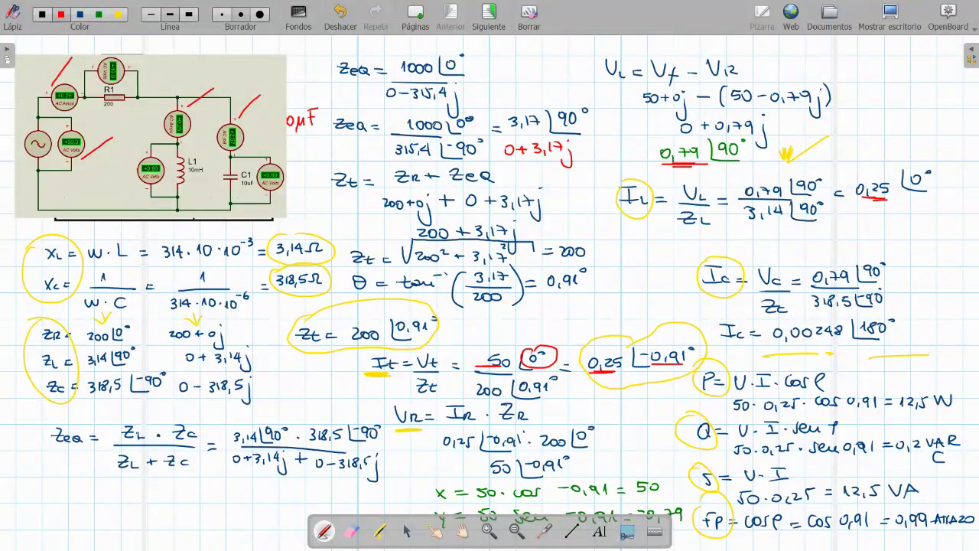
pyautogui.moveTo(119, 164); pyautogui.dragTo(136, 152)
pyautogui.moveTo(283, 158); pyautogui.dragTo(304, 152)
pyautogui.moveTo(144, 71); pyautogui.dragTo(129, 78)
pyautogui.click(889, 15)
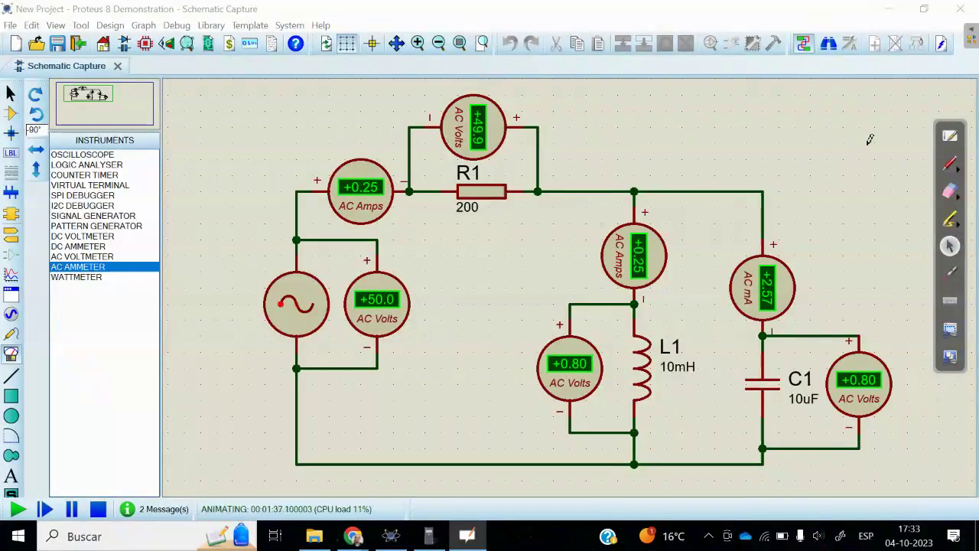
pyautogui.click(950, 136)
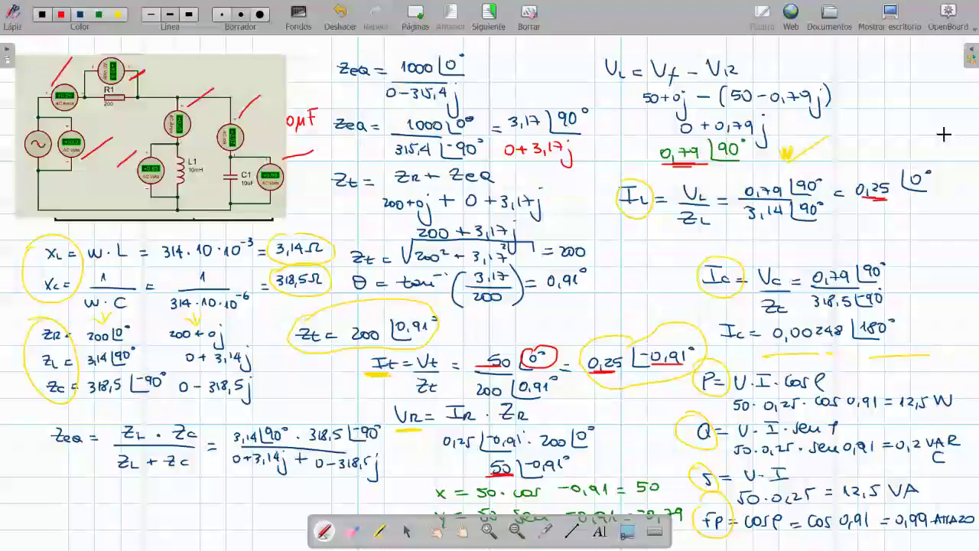
pyautogui.click(883, 28)
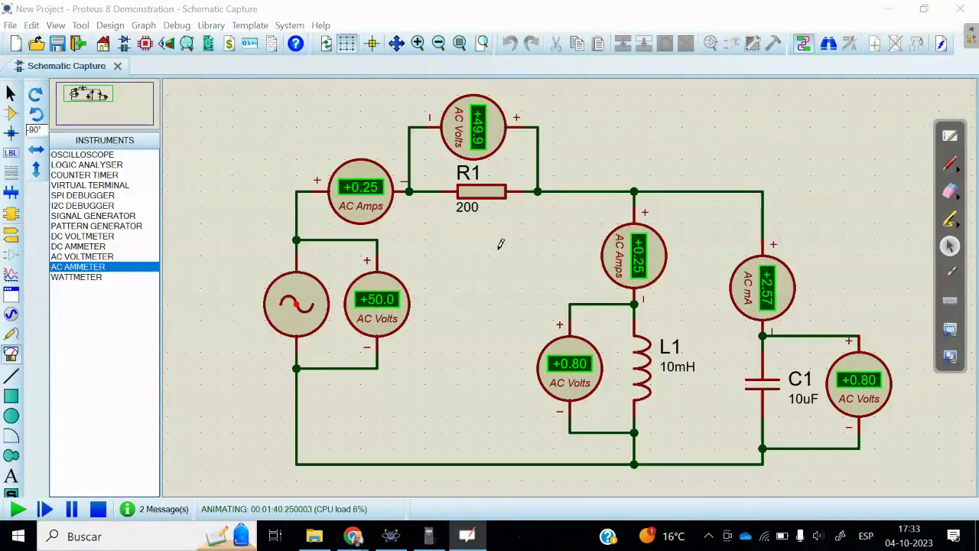
pyautogui.click(889, 8)
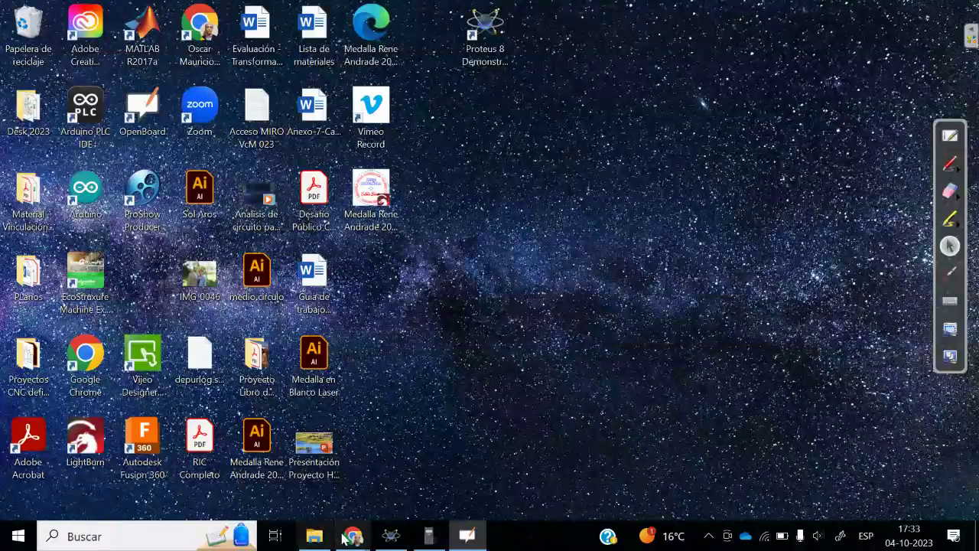
pyautogui.moveTo(353, 536)
pyautogui.click(281, 486)
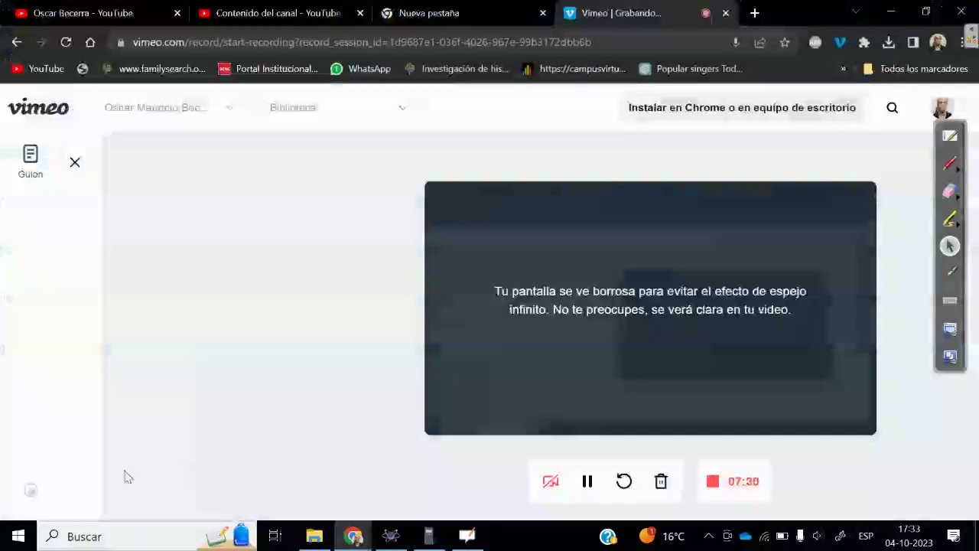